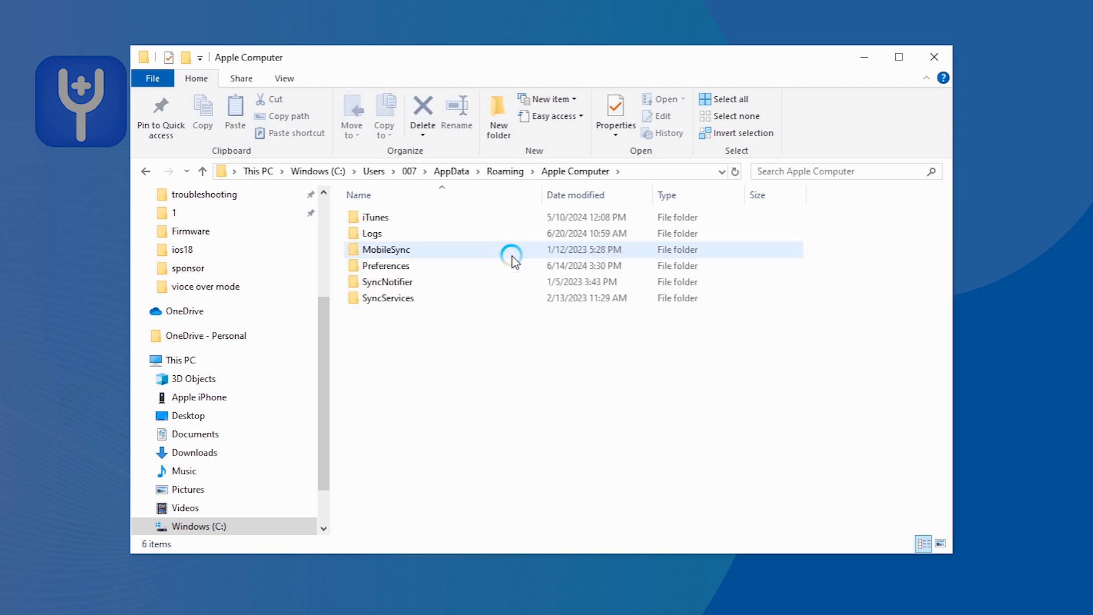
Open the Backup folder inside MobileSync and enter the iPhone backup folder modified 6/14/2024 at 2:28 PM.
{"action": "double_click", "coordinate": [512, 256]}
{"action": "left_click", "coordinate": [533, 222]}
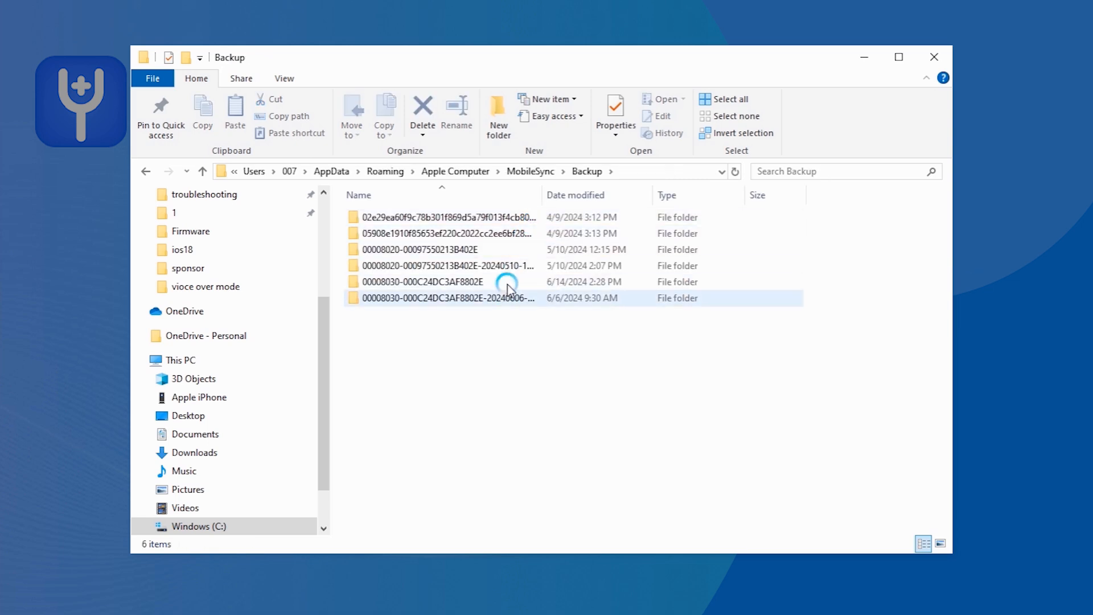
{"action": "double_click", "coordinate": [511, 283]}
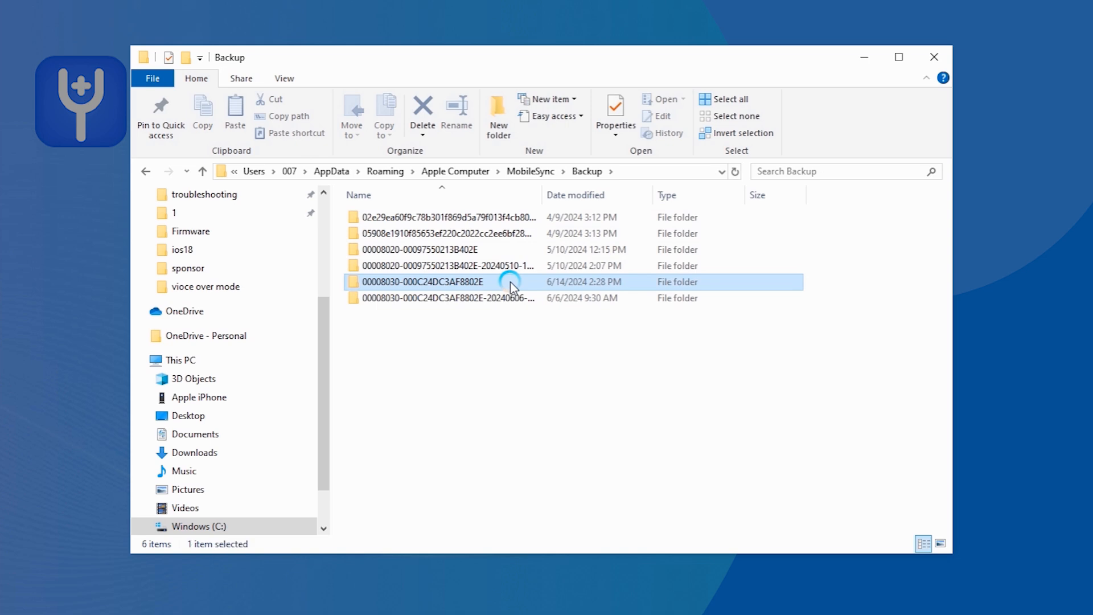
{"action": "type", "text": "c1"}
Open the backup's Info.plist file in Notepad.
{"action": "scroll", "coordinate": [934, 501], "scroll_direction": "down", "scroll_amount": 20}
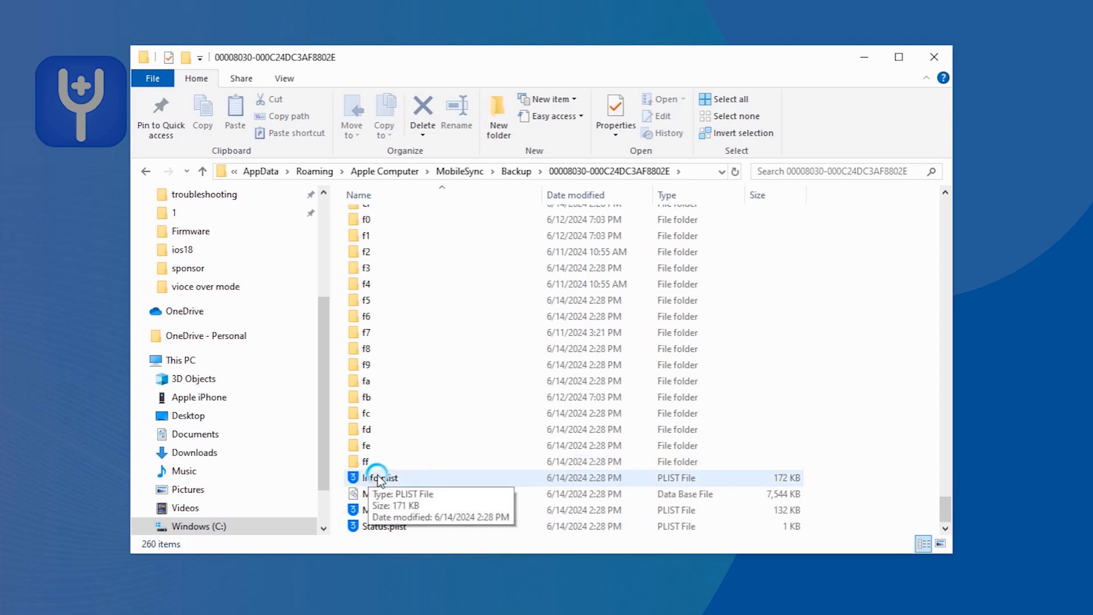
{"action": "left_click", "coordinate": [425, 480]}
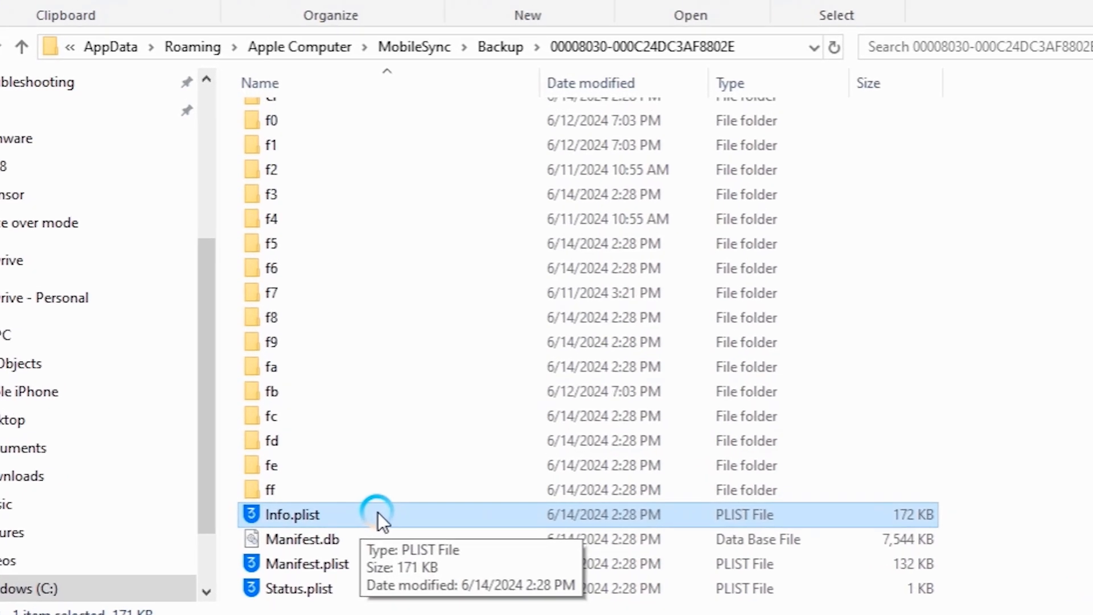
{"action": "left_click", "coordinate": [758, 17]}
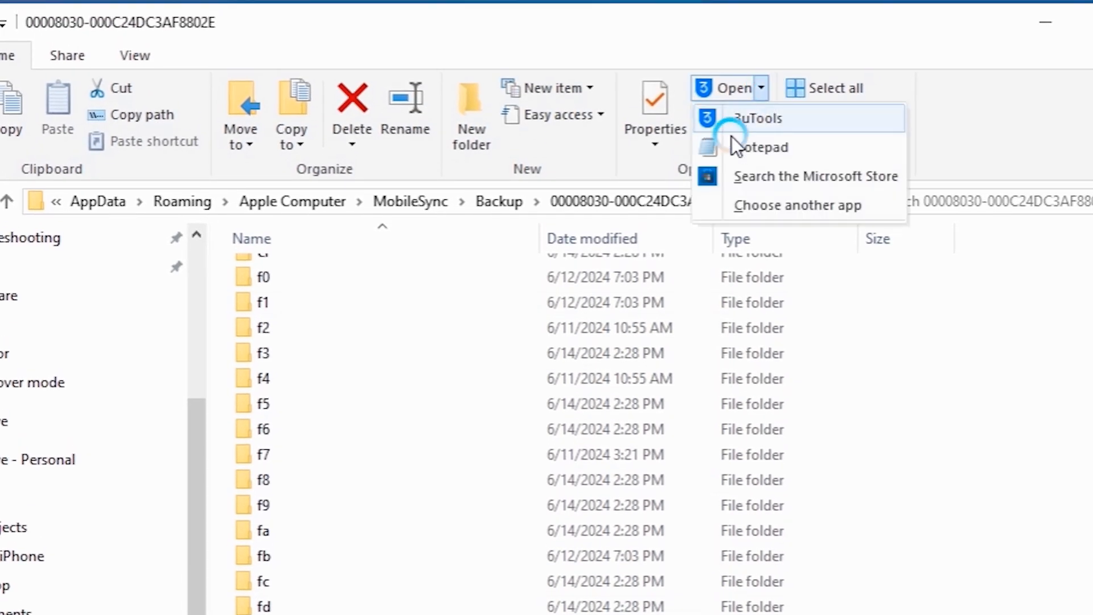
{"action": "left_click", "coordinate": [817, 150]}
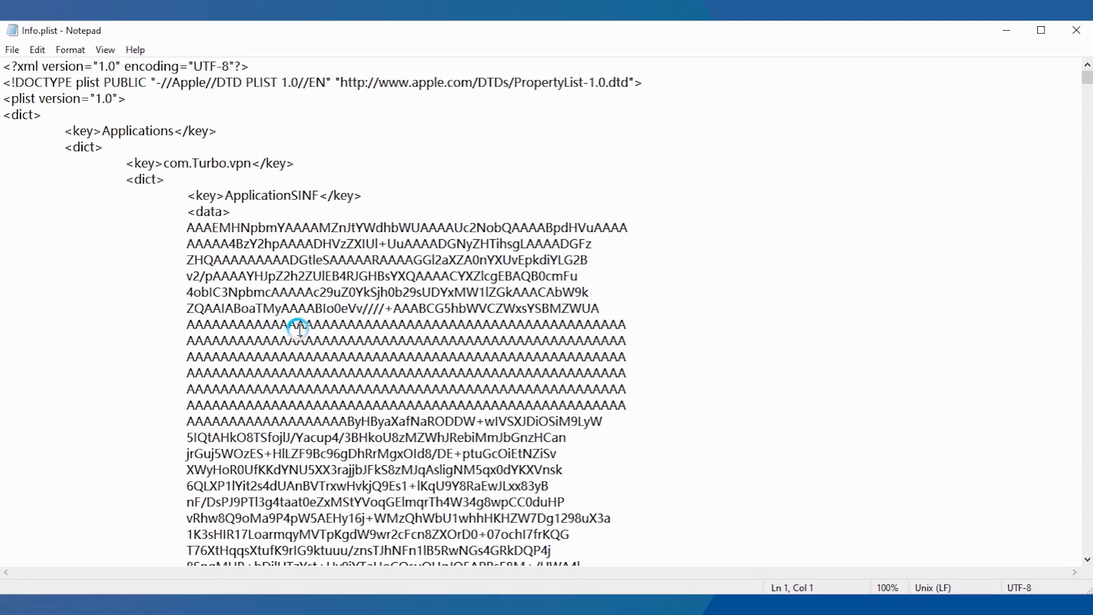
Find "product version" in Info.plist and close the search.
{"action": "key", "text": "ctrl+f"}
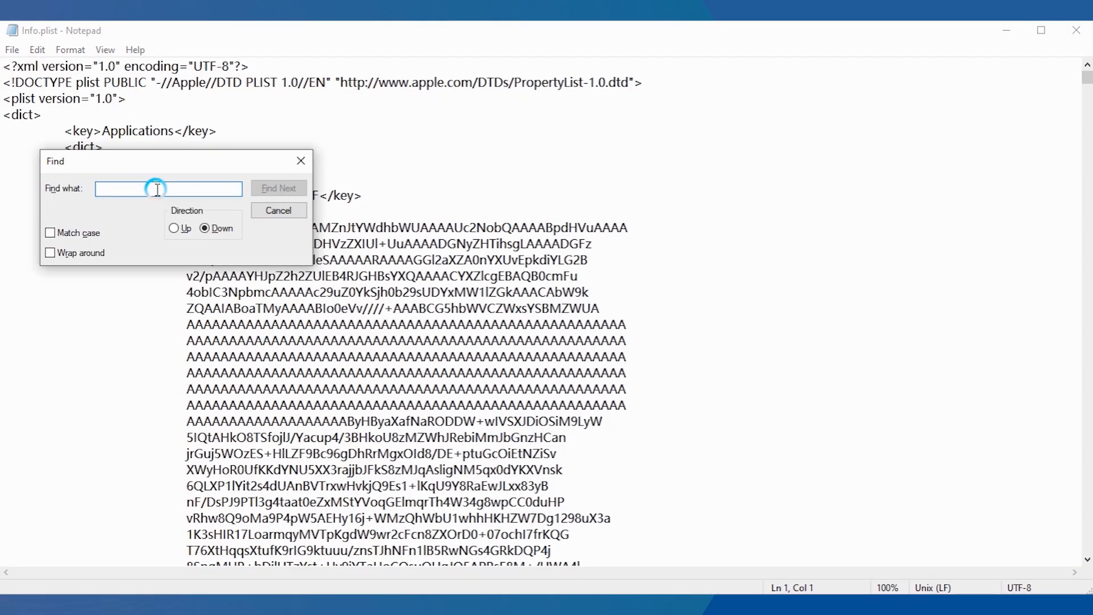
{"action": "type", "text": "product version"}
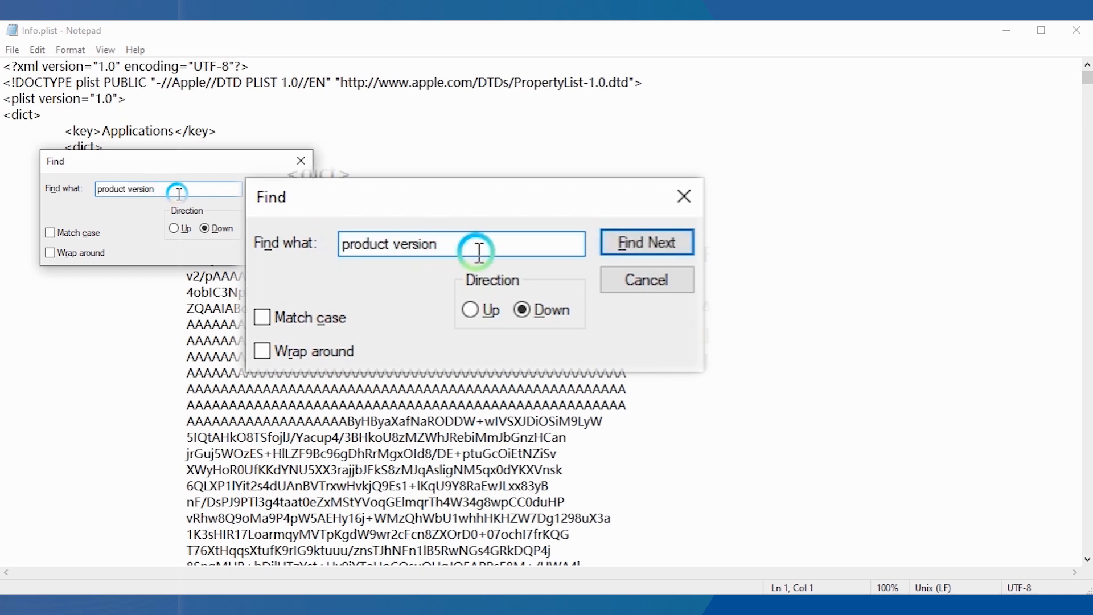
{"action": "left_click", "coordinate": [285, 188]}
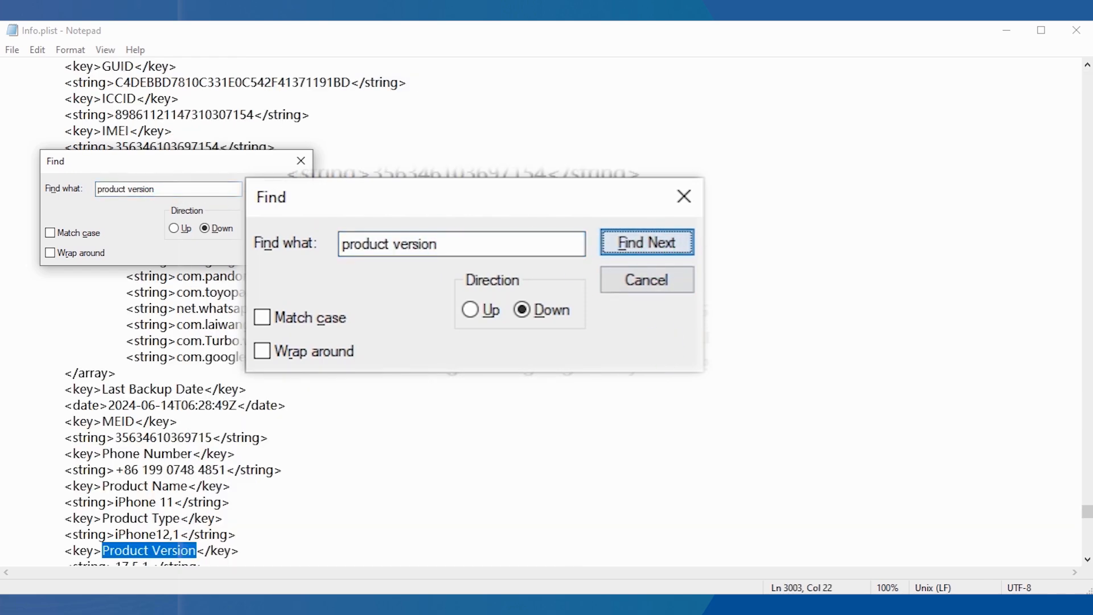
{"action": "left_click", "coordinate": [179, 534]}
{"action": "left_click", "coordinate": [290, 170]}
Set the string under the Product Version key to 17.5.1, then close Info.plist and save the changes.
{"action": "left_click", "coordinate": [200, 545]}
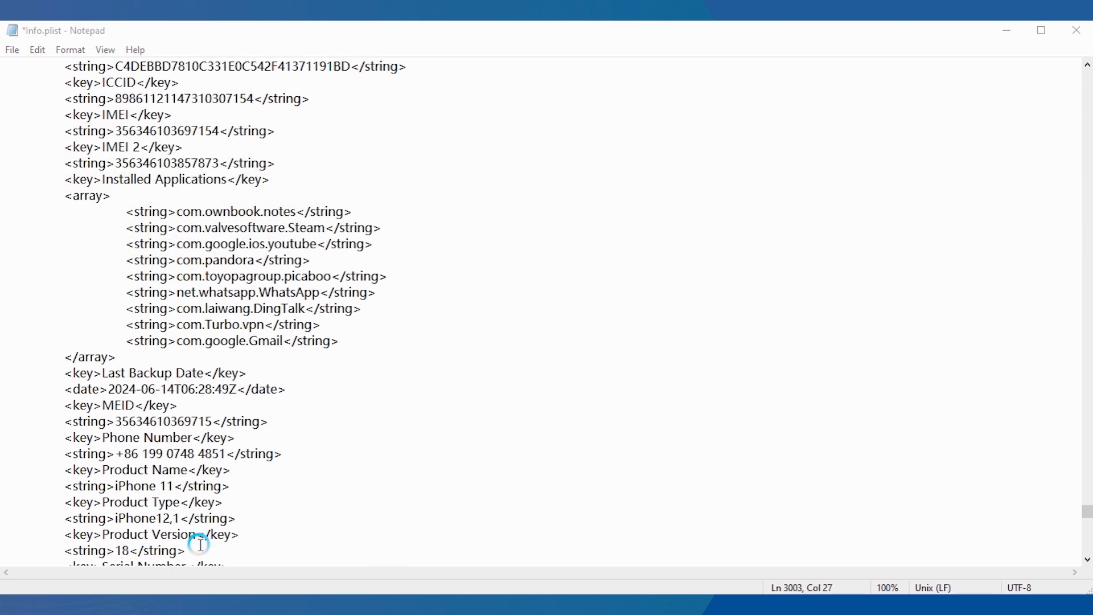
{"action": "left_click_drag", "start_coordinate": [124, 538], "coordinate": [170, 539]}
{"action": "left_click", "coordinate": [140, 549]}
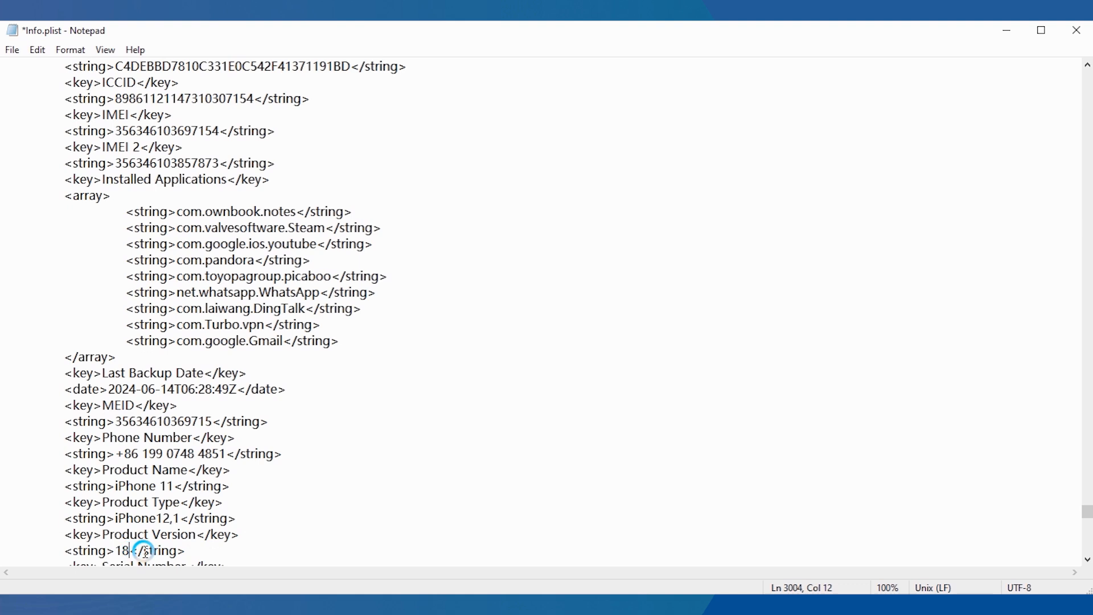
{"action": "key", "text": "BackSpace"}
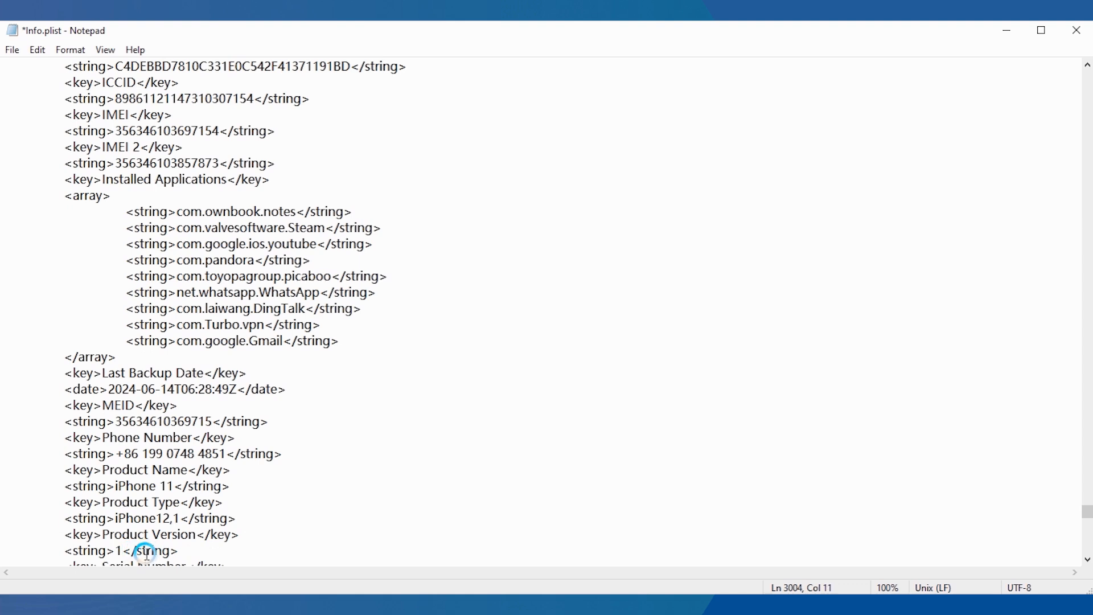
{"action": "type", "text": "7.5.1"}
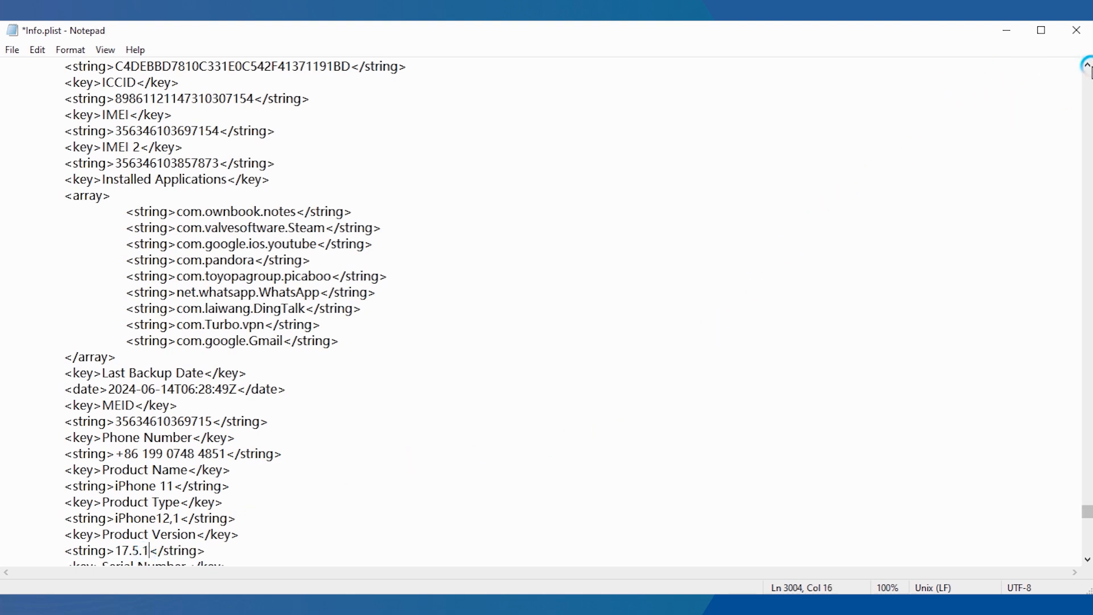
{"action": "left_click", "coordinate": [1077, 32]}
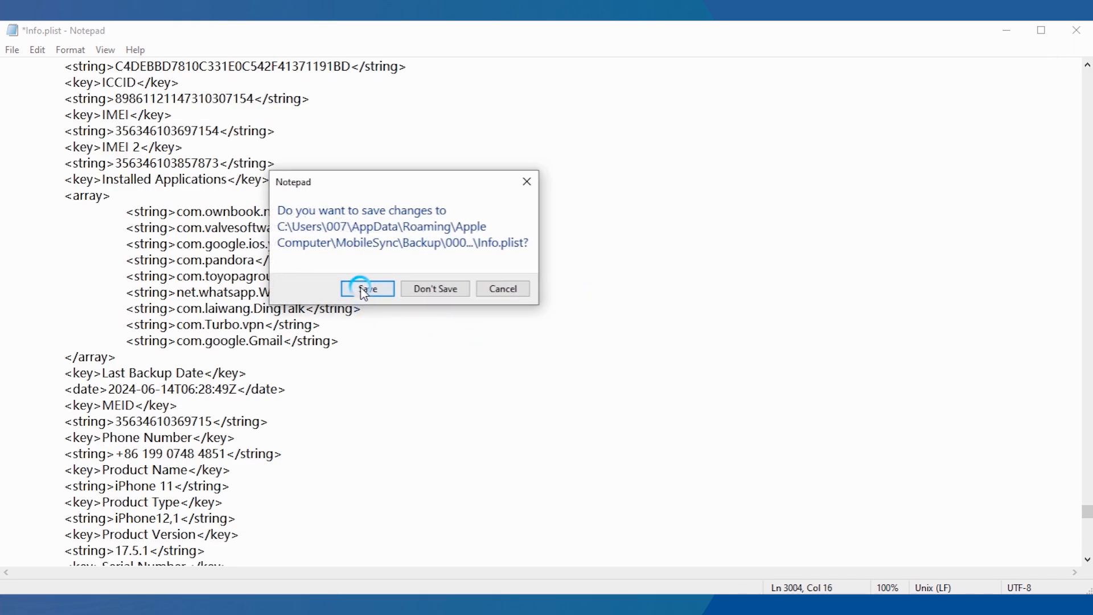
{"action": "left_click", "coordinate": [367, 290]}
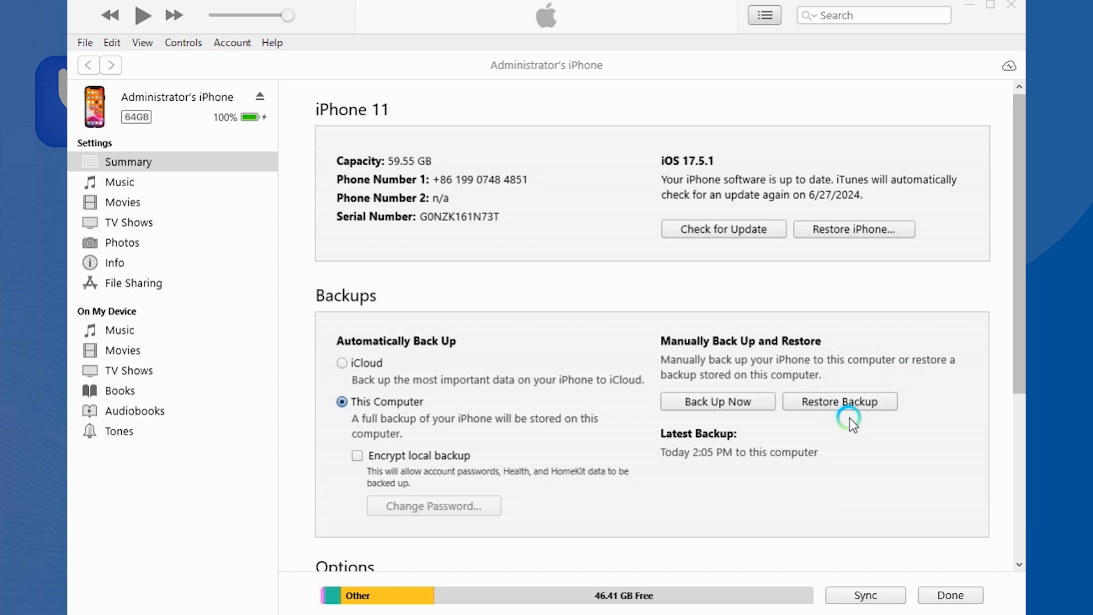
Switch to iTunes and start restoring a backup to the iPhone 11.
{"action": "left_click", "coordinate": [857, 403]}
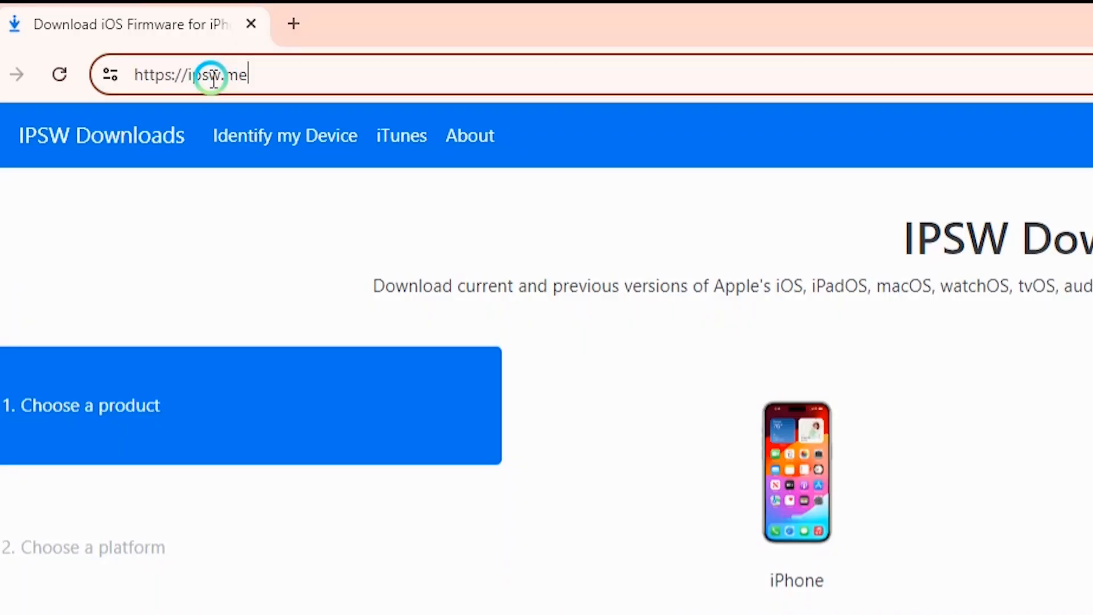
Switch to the browser and download the signed iOS 17.5.1 (21F90) firmware for the iPhone 11 from ipsw.me.
{"action": "left_click", "coordinate": [165, 80]}
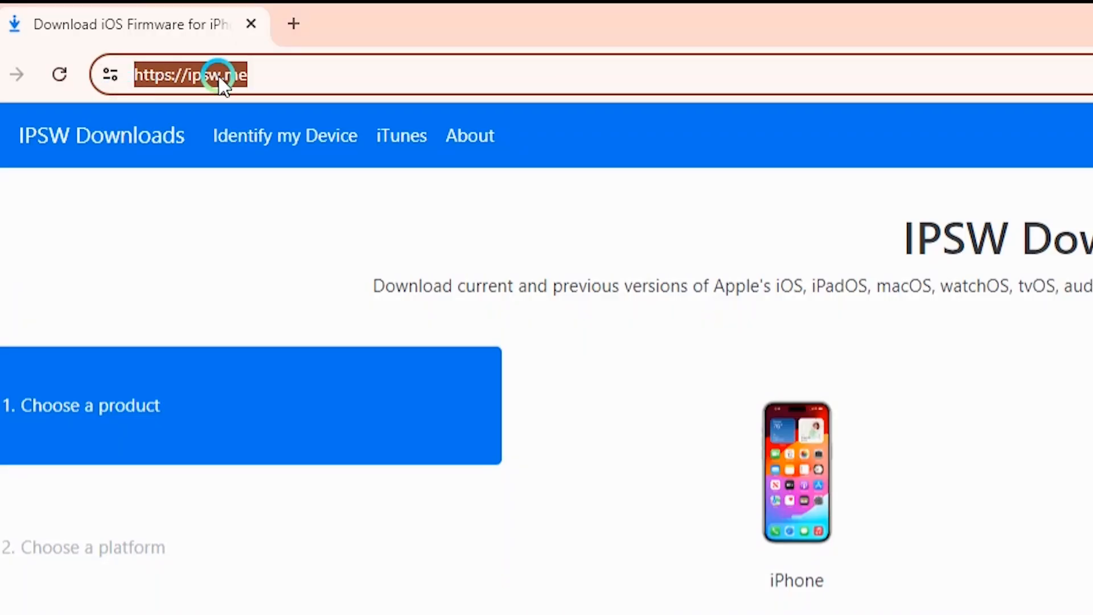
{"action": "left_click", "coordinate": [268, 80]}
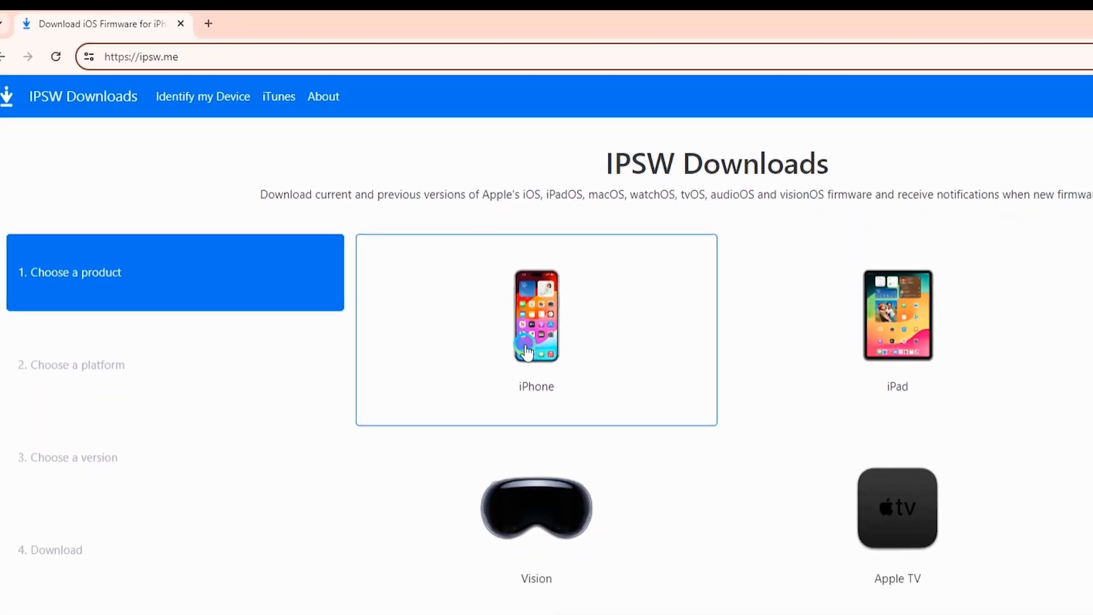
{"action": "left_click", "coordinate": [525, 349]}
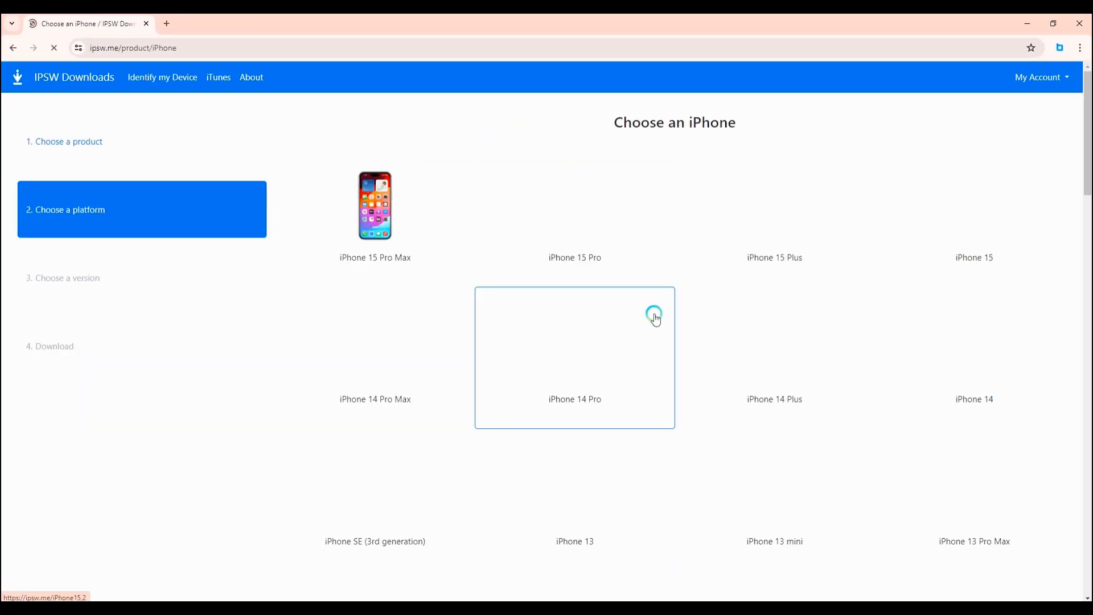
{"action": "scroll", "coordinate": [528, 325], "scroll_direction": "down", "scroll_amount": 5}
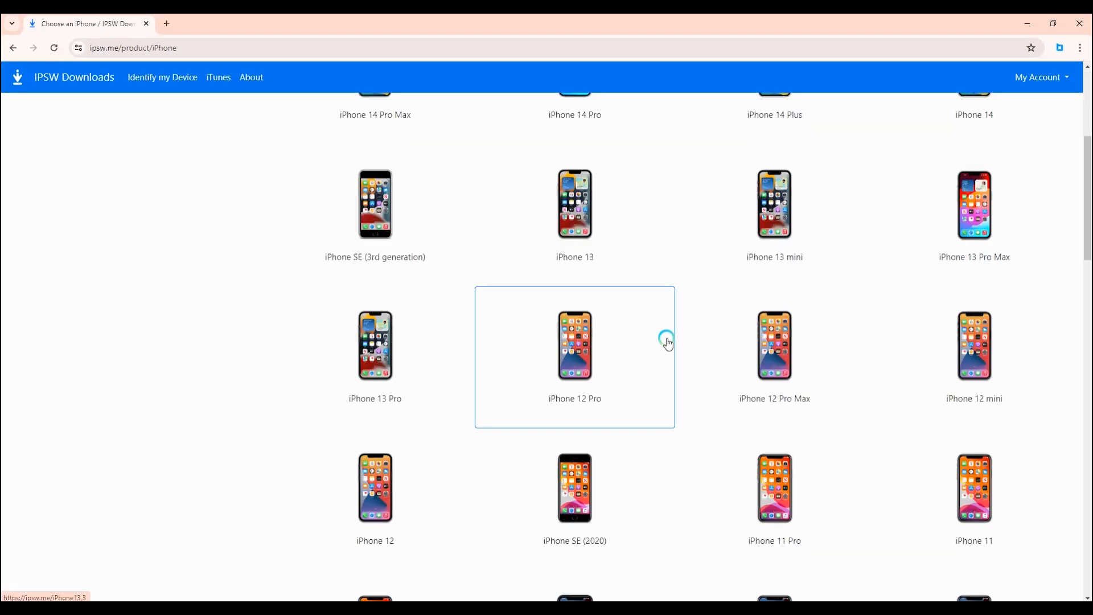
{"action": "scroll", "coordinate": [668, 342], "scroll_direction": "down", "scroll_amount": 4}
{"action": "left_click", "coordinate": [930, 278]}
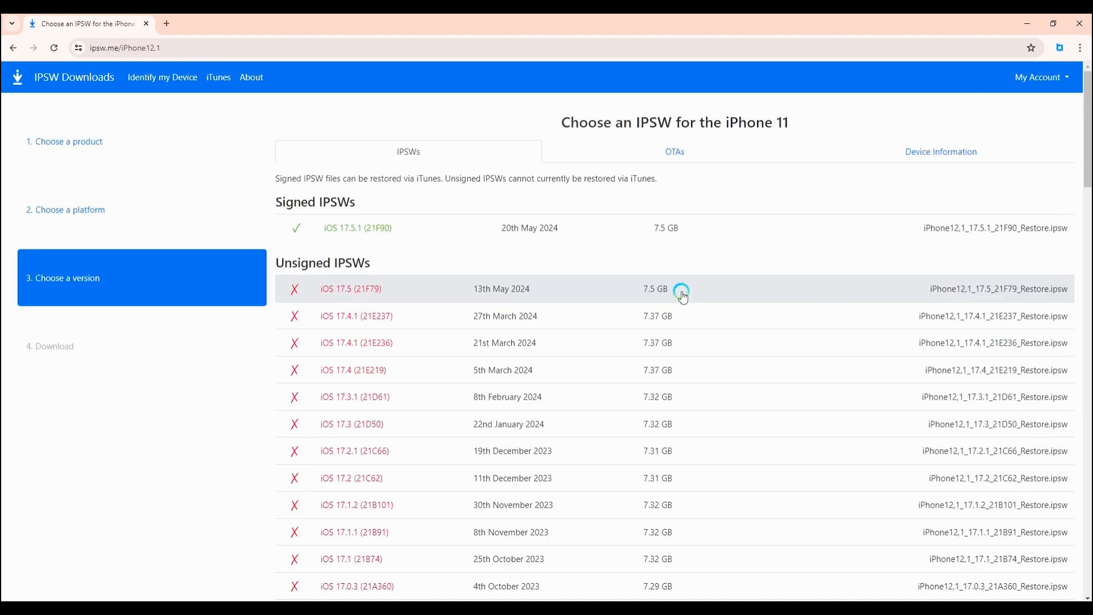
{"action": "left_click", "coordinate": [369, 231]}
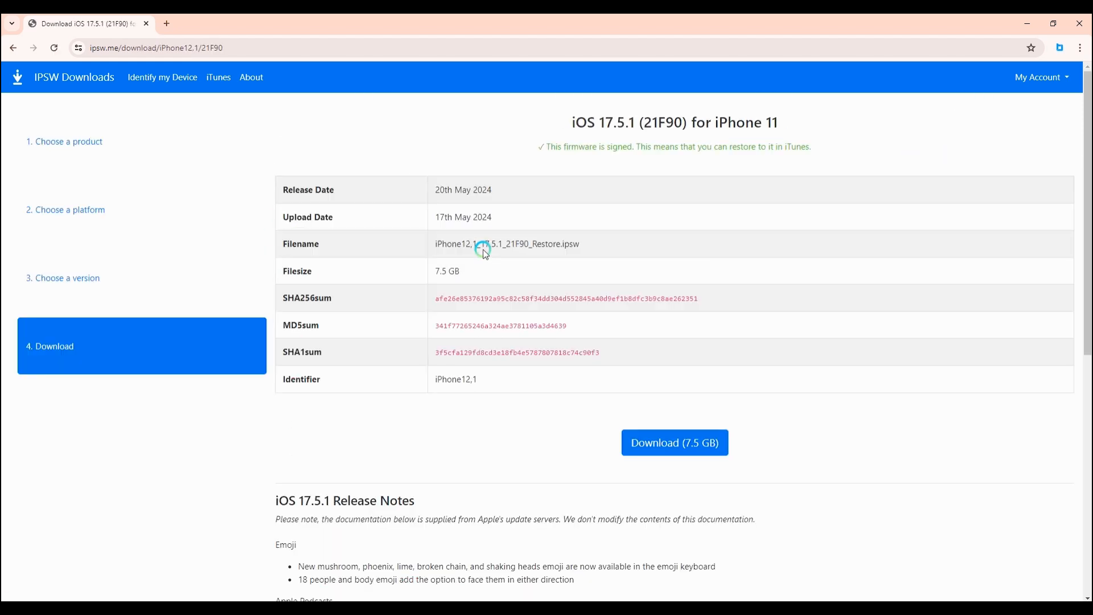
{"action": "left_click", "coordinate": [655, 447]}
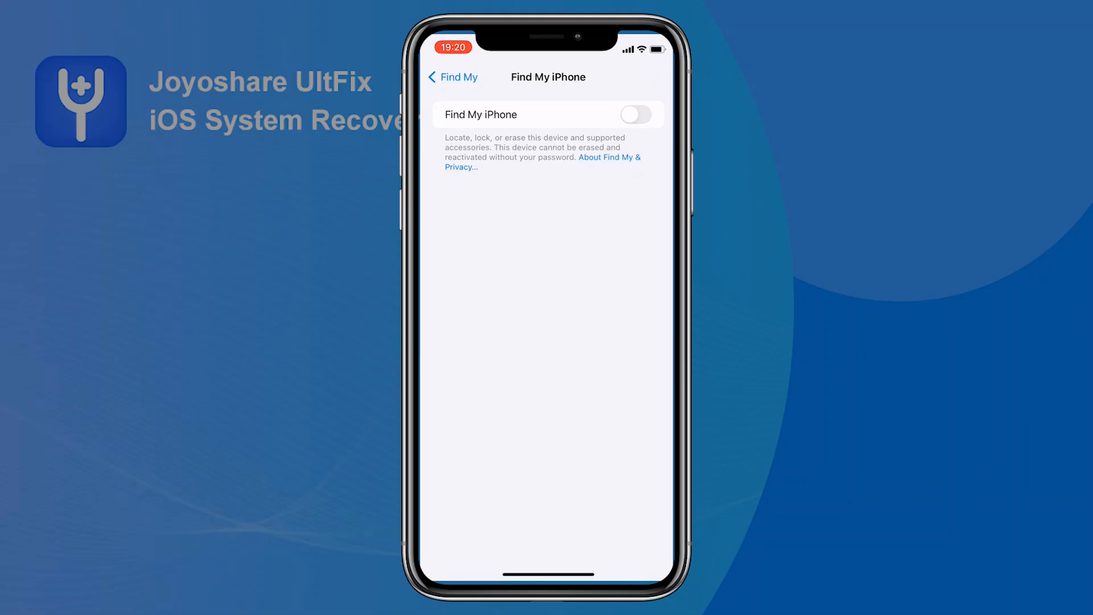
Switch to iTunes and start a manual backup of the iPhone 11 to this computer.
{"action": "left_click", "coordinate": [255, 69]}
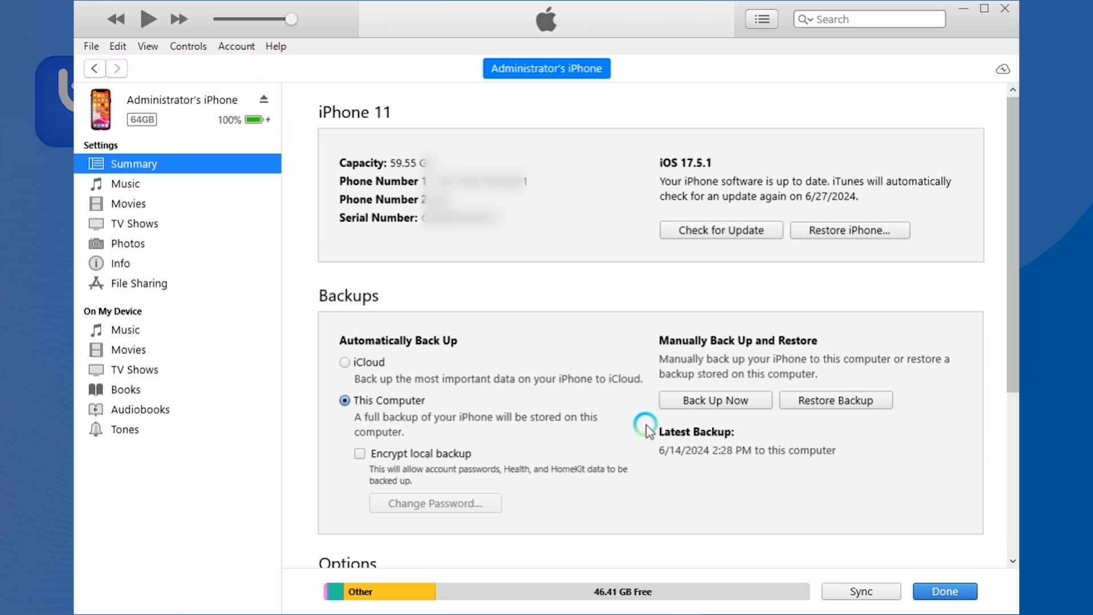
{"action": "left_click", "coordinate": [743, 401]}
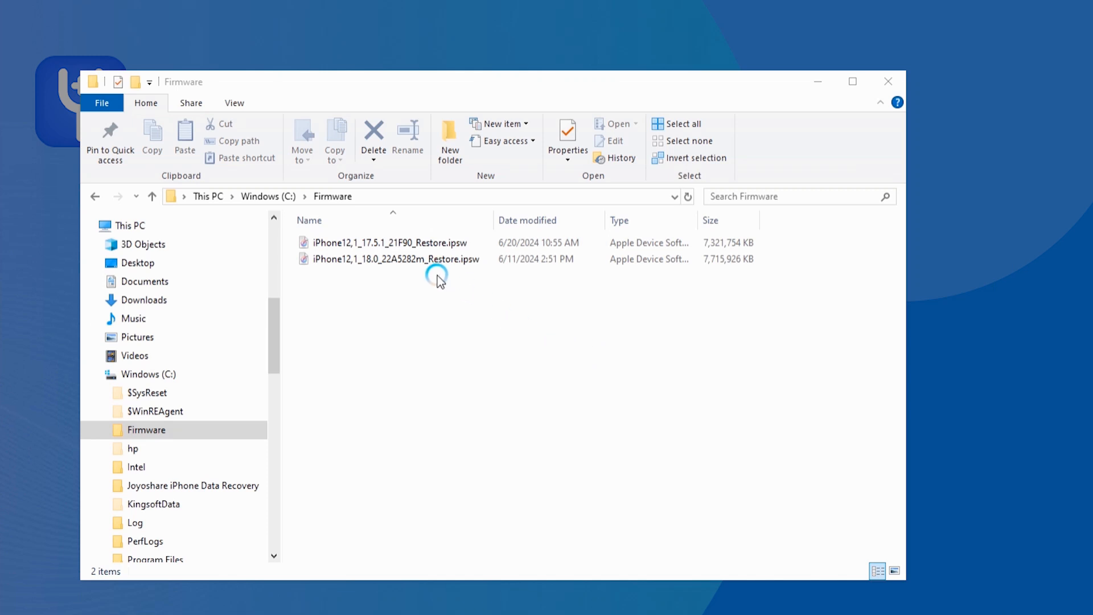
In File Explorer's Firmware folder, rename iPhone12,1_17.5.1_21F90_Restore.ipsw to have the extension zip.
{"action": "left_click", "coordinate": [472, 242]}
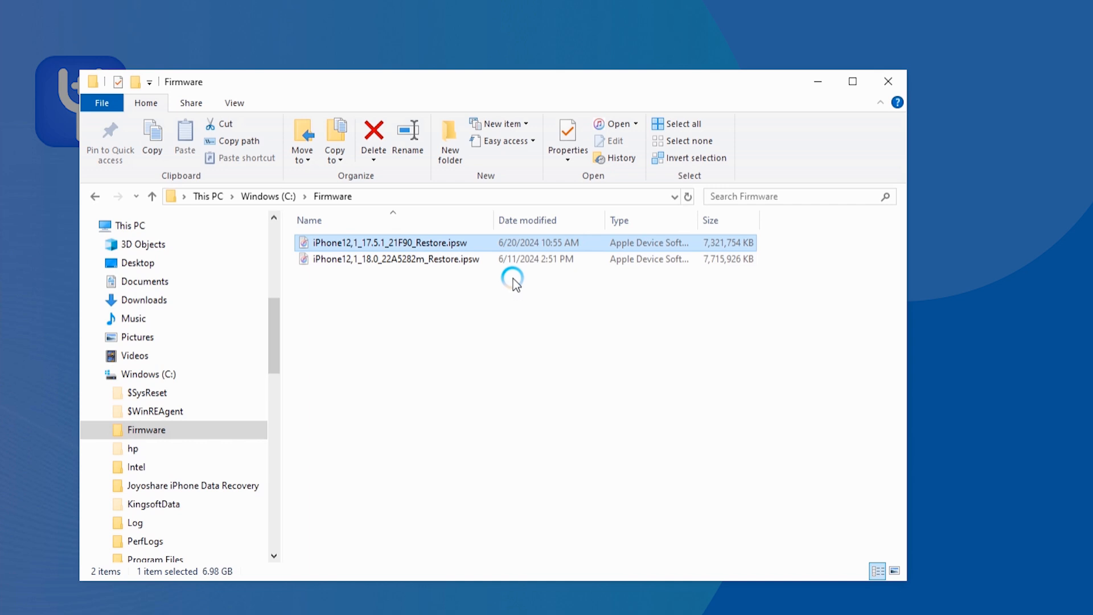
{"action": "left_click", "coordinate": [505, 260]}
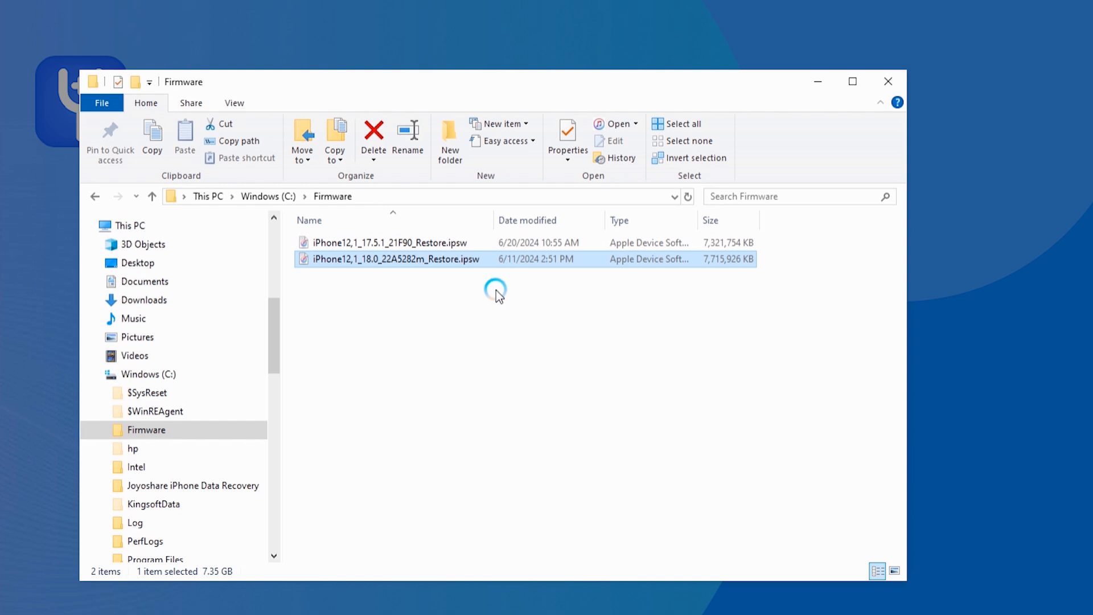
{"action": "left_click", "coordinate": [512, 244]}
{"action": "left_click", "coordinate": [414, 147]}
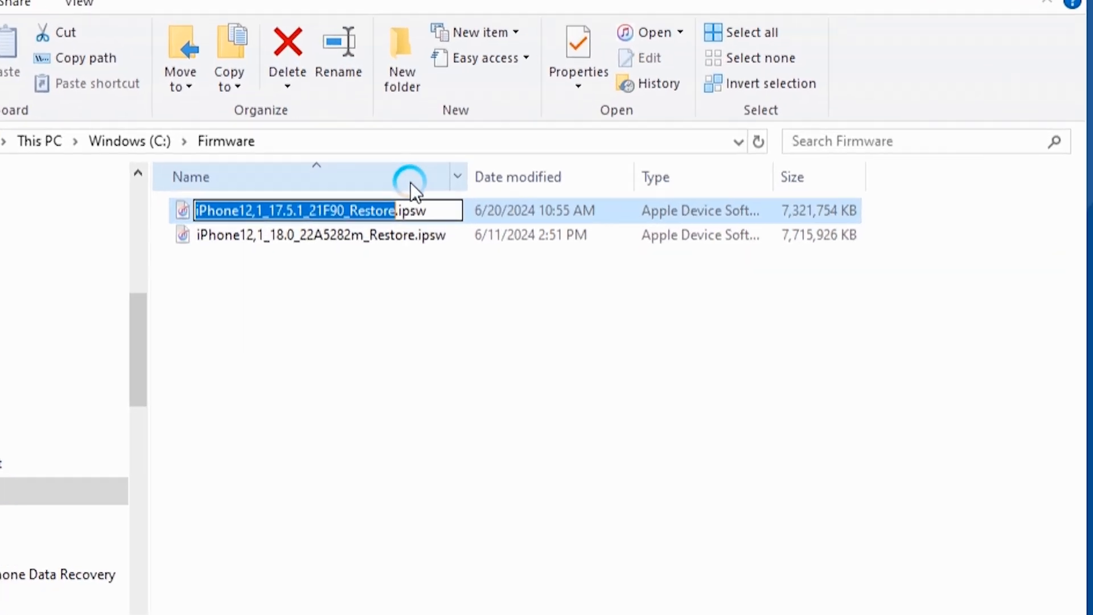
{"action": "left_click_drag", "start_coordinate": [468, 242], "coordinate": [452, 242]}
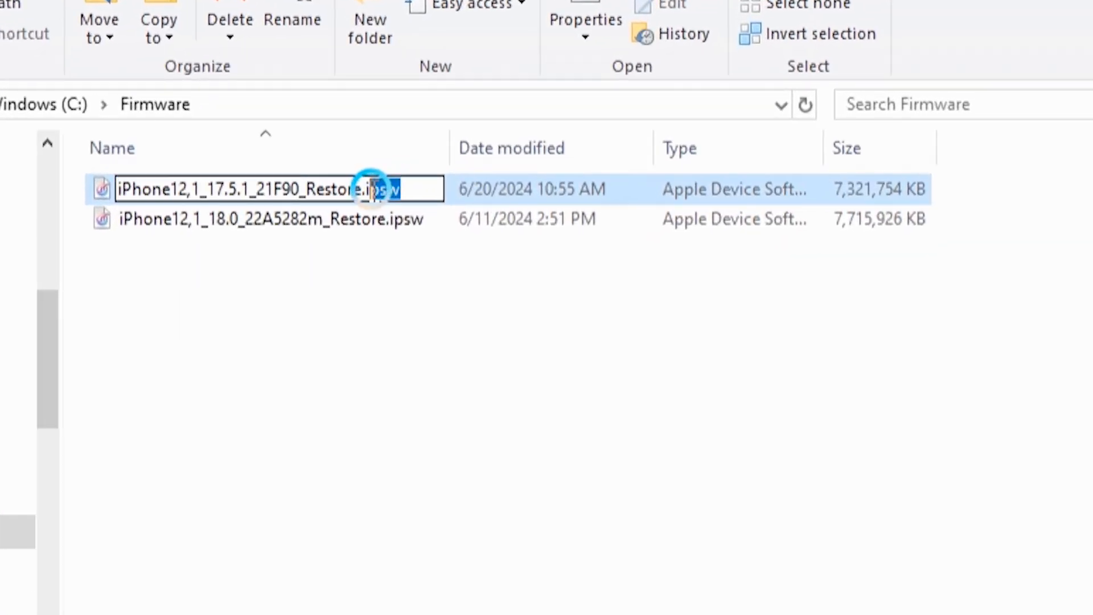
{"action": "left_click_drag", "start_coordinate": [372, 189], "coordinate": [366, 189]}
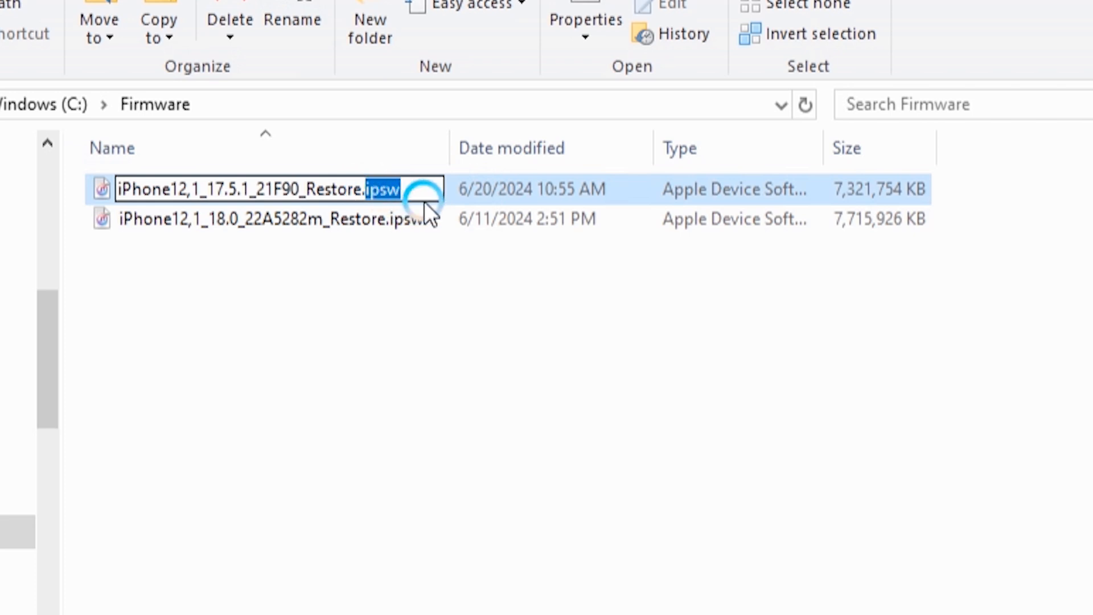
{"action": "type", "text": "zip"}
{"action": "key", "text": "Return"}
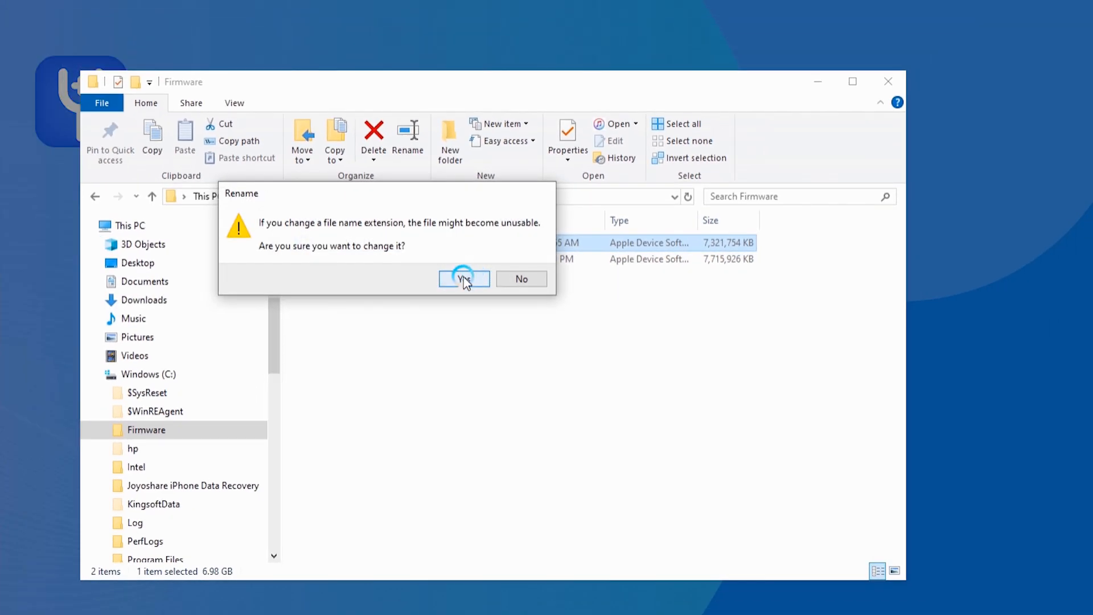
{"action": "left_click", "coordinate": [465, 279]}
Change the extension of iPhone12,1_18.0_22A5282m_Restore.ipsw to zip.
{"action": "left_click", "coordinate": [456, 259]}
{"action": "key", "text": "F2"}
{"action": "left_click_drag", "start_coordinate": [463, 259], "coordinate": [485, 274]}
{"action": "type", "text": "zip"}
{"action": "key", "text": "Return"}
{"action": "key", "text": "Return"}
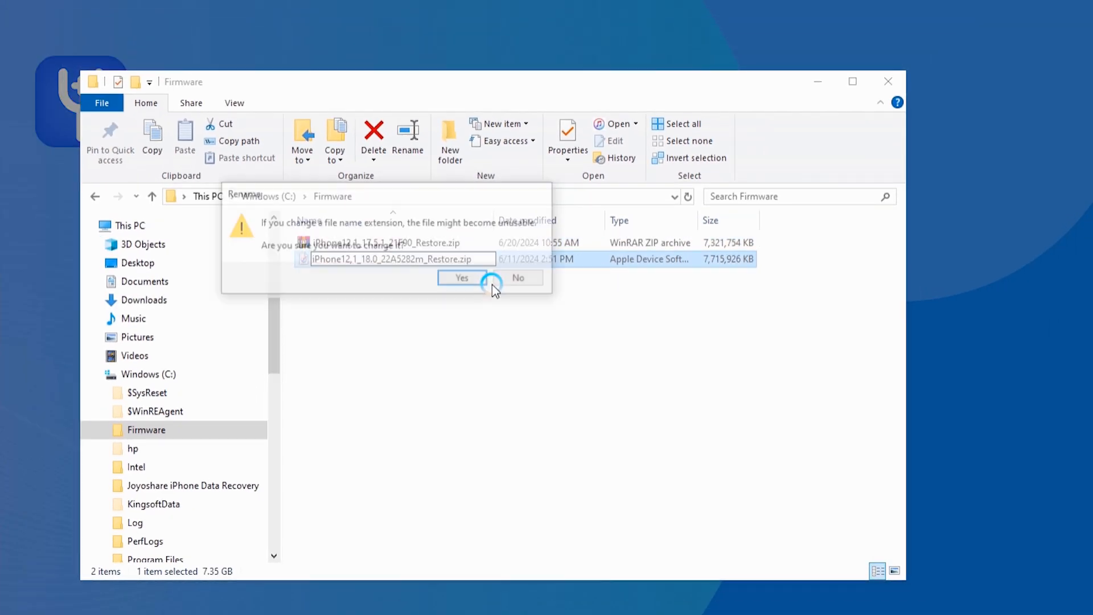
Extract 092-64547-001.dmg from iPhone12,1_17.5.1_21F90_Restore.zip into the Firmware folder on drive C.
{"action": "left_click", "coordinate": [487, 244]}
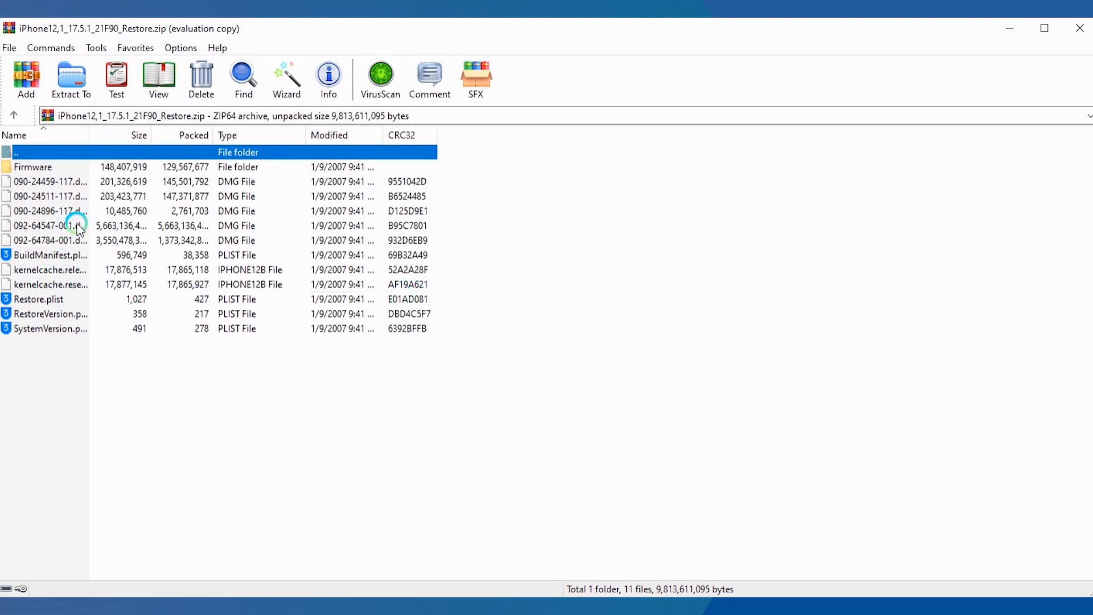
{"action": "left_click", "coordinate": [107, 227]}
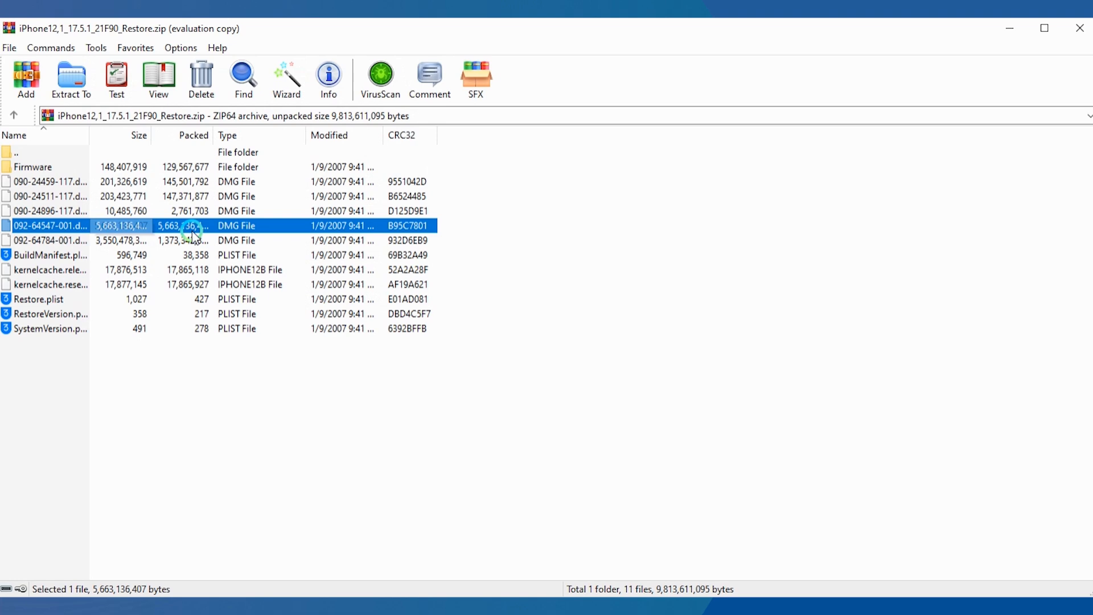
{"action": "left_click", "coordinate": [83, 88]}
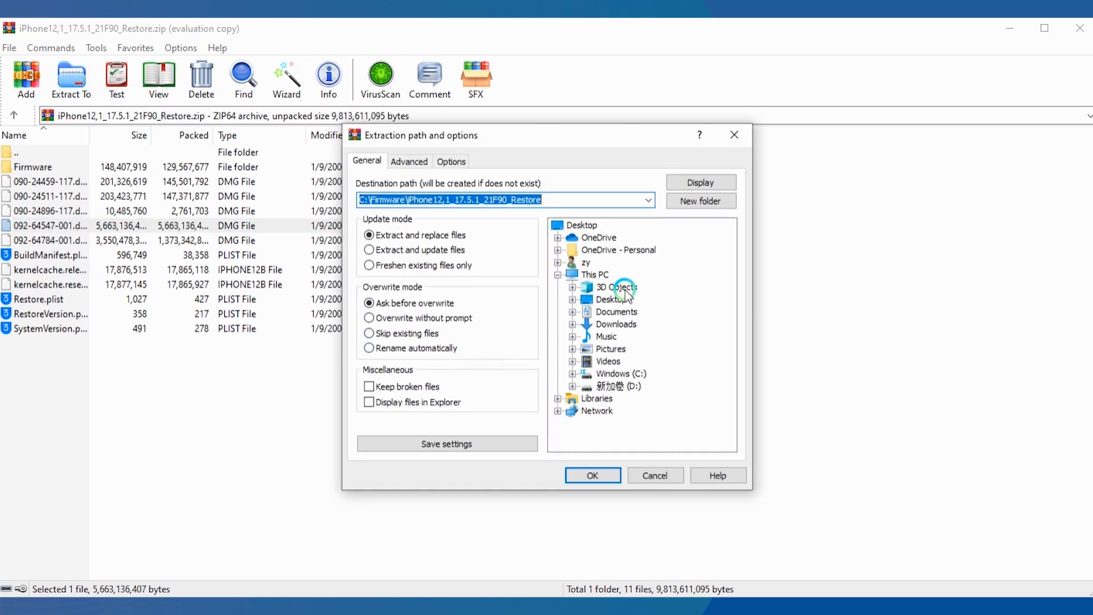
{"action": "left_click", "coordinate": [613, 373]}
{"action": "left_click", "coordinate": [603, 255]}
{"action": "left_click", "coordinate": [591, 474]}
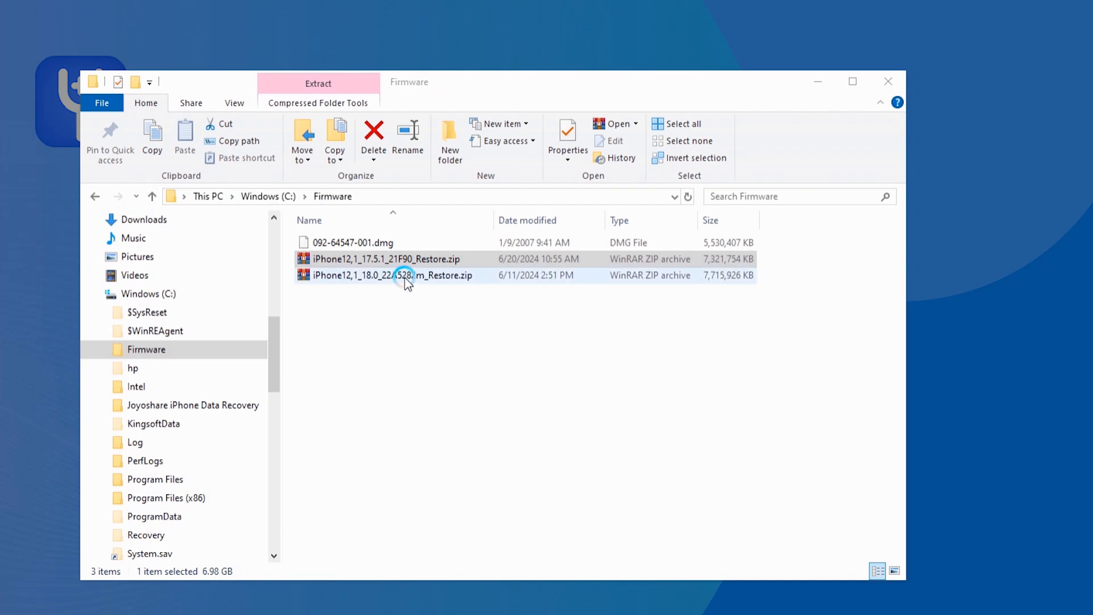
Open iPhone12,1_18.0_22A5282m_Restore.zip and copy the name 090-29700-036.dmg from its largest AEA file, leaving out the aea extension.
{"action": "double_click", "coordinate": [407, 276]}
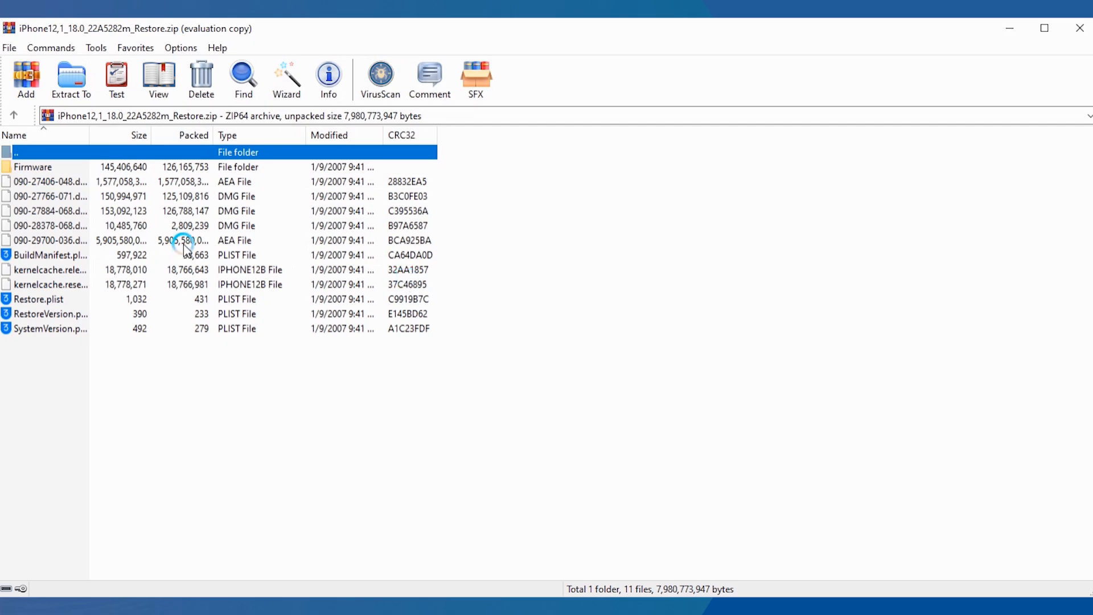
{"action": "left_click", "coordinate": [70, 240]}
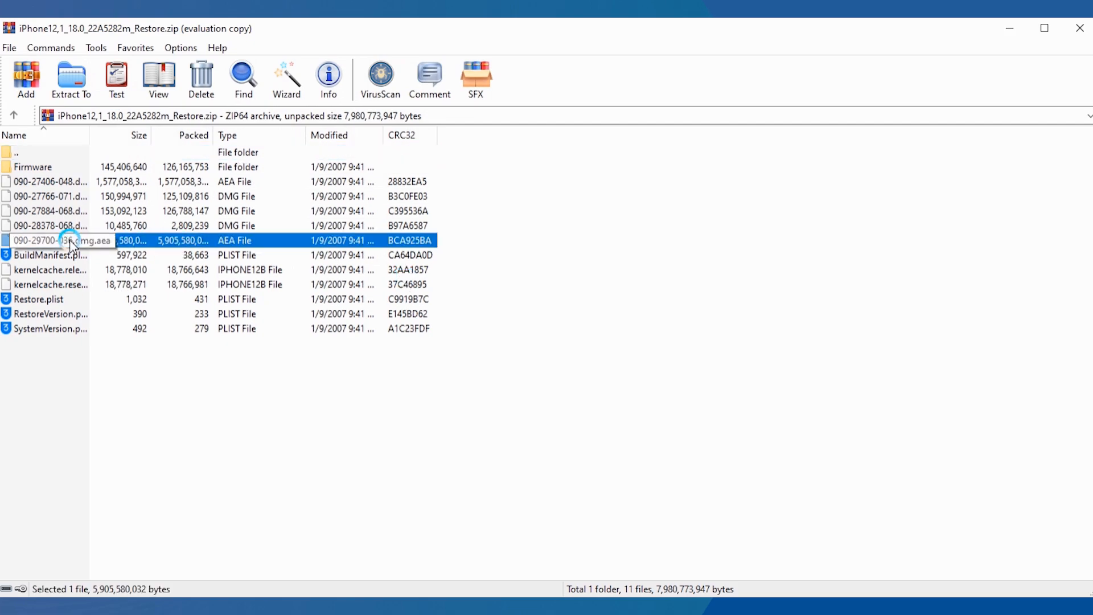
{"action": "left_click", "coordinate": [76, 238]}
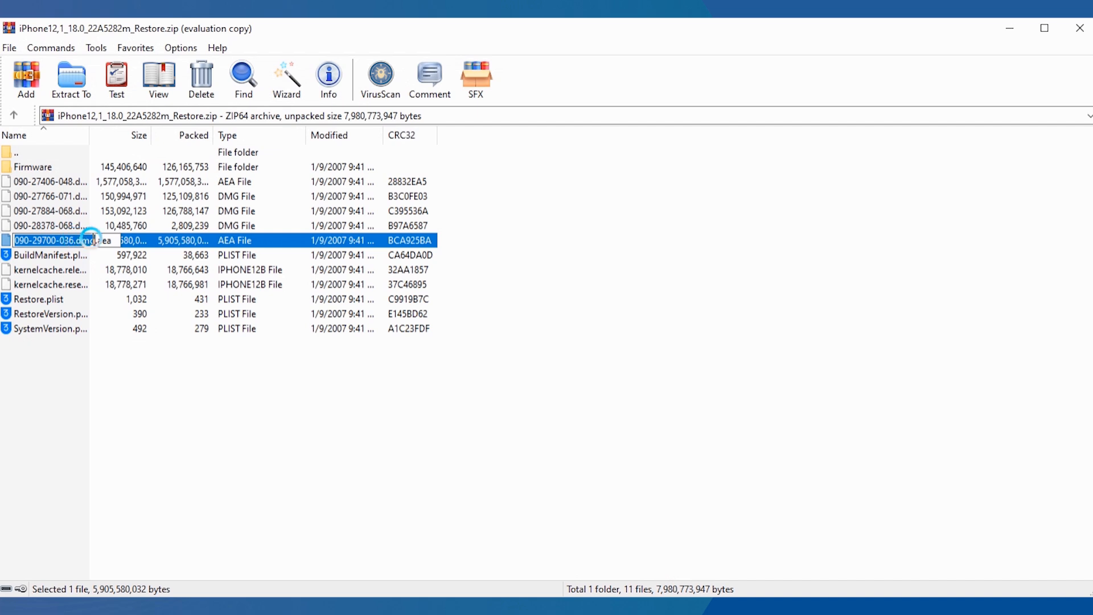
{"action": "left_click", "coordinate": [1014, 34]}
Rename the extracted 092-64547-001.dmg to 090-29700-036.dmg and add it to iPhone12,1_18.0_22A5282m_Restore.zip with the default archiving options.
{"action": "left_click", "coordinate": [385, 211]}
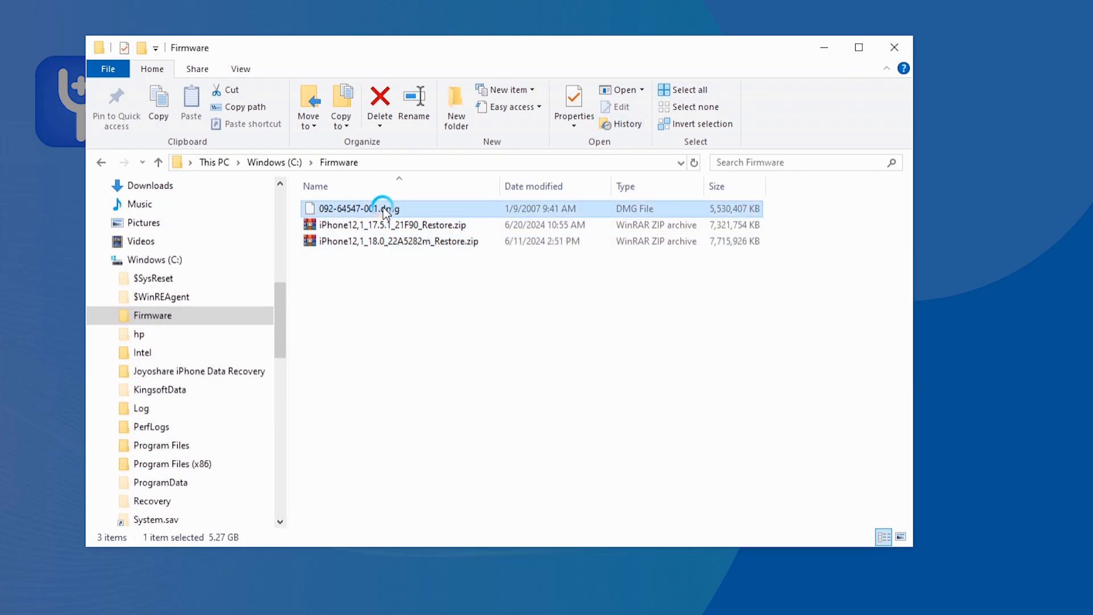
{"action": "left_click", "coordinate": [420, 117]}
{"action": "key", "text": "ctrl+v"}
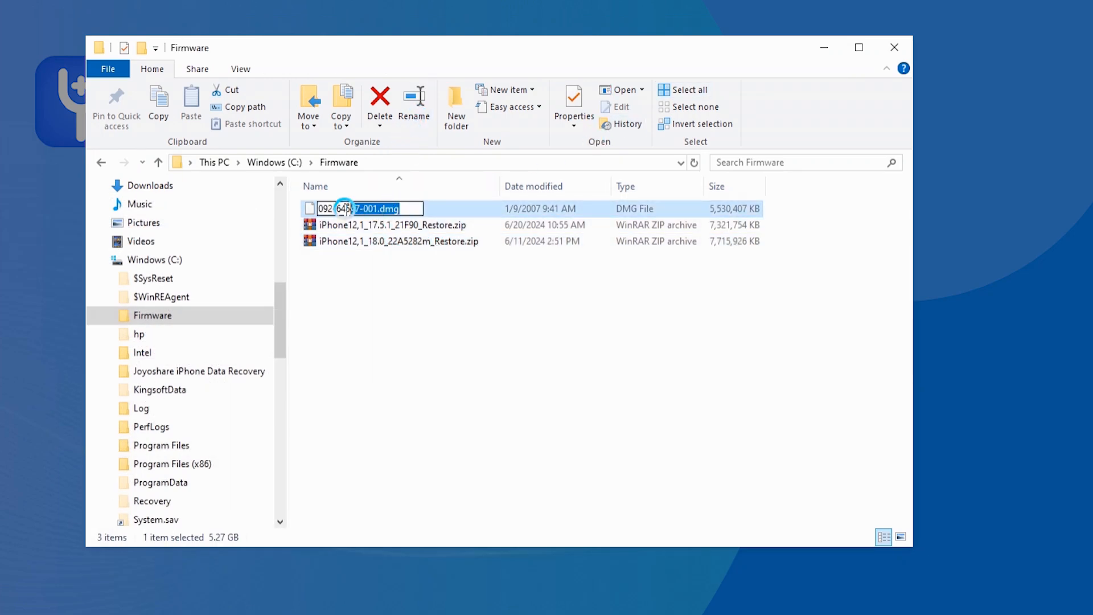
{"action": "key", "text": "Return"}
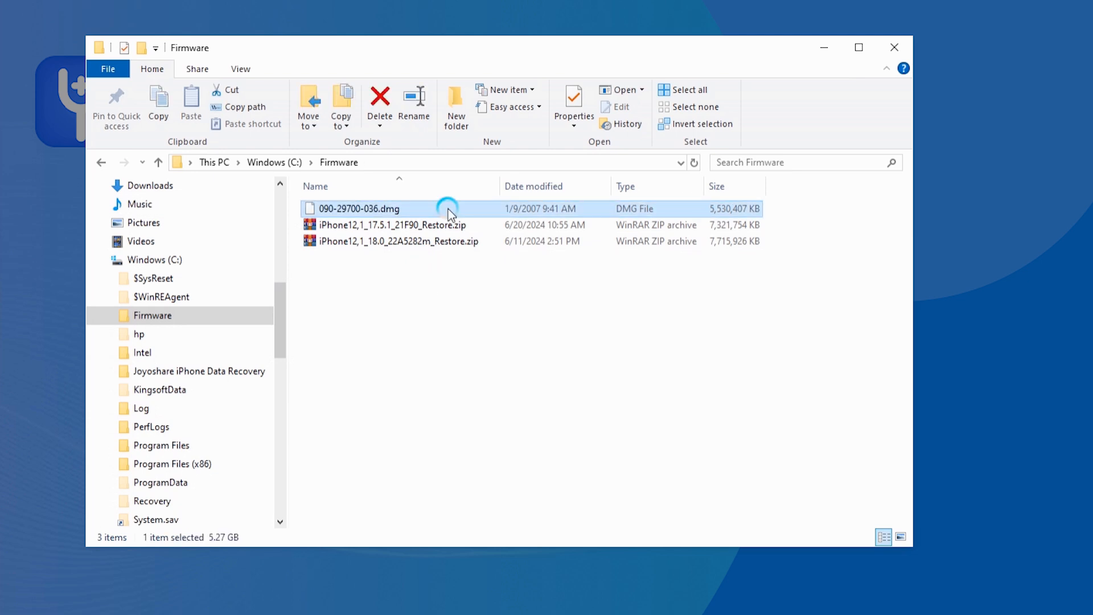
{"action": "left_click", "coordinate": [403, 240]}
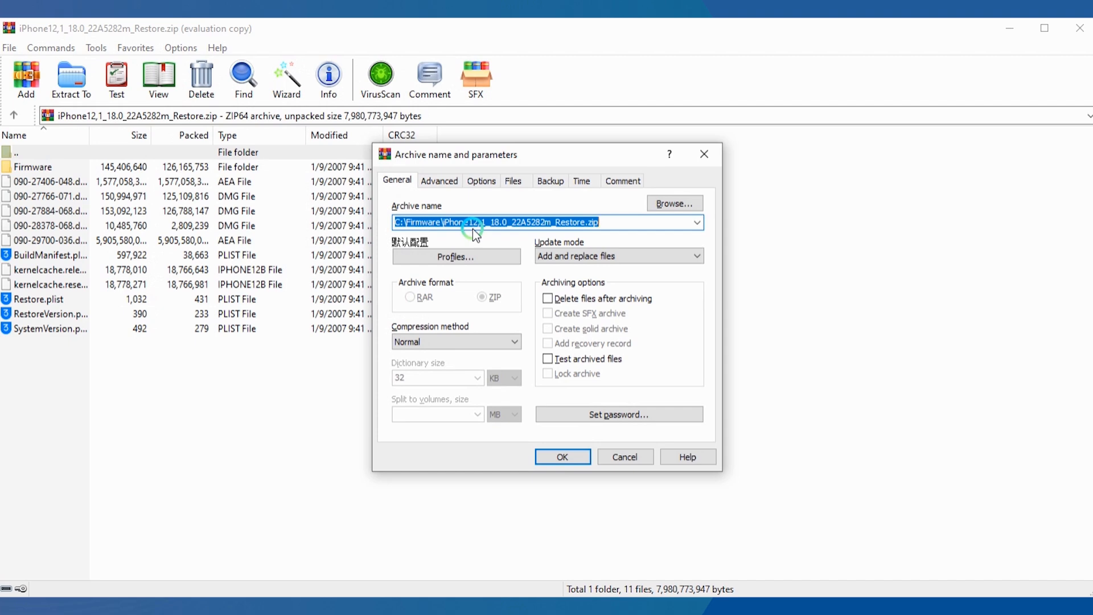
{"action": "left_click", "coordinate": [546, 455]}
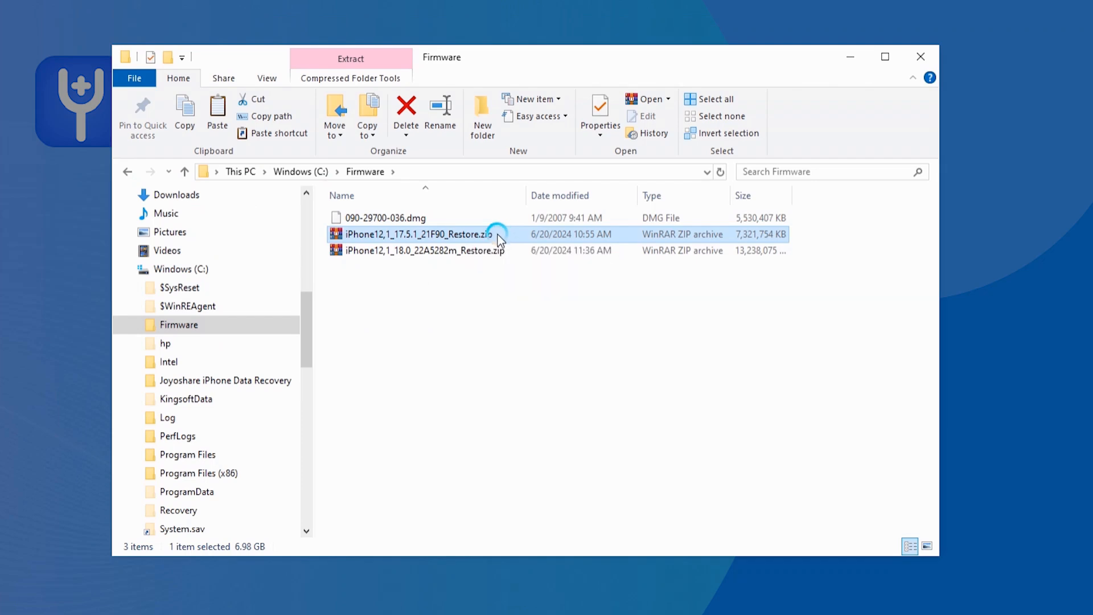
Change the extension of iPhone12,1_17.5.1_21F90_Restore.zip back to ipsw.
{"action": "left_click", "coordinate": [498, 234]}
{"action": "left_click", "coordinate": [498, 235]}
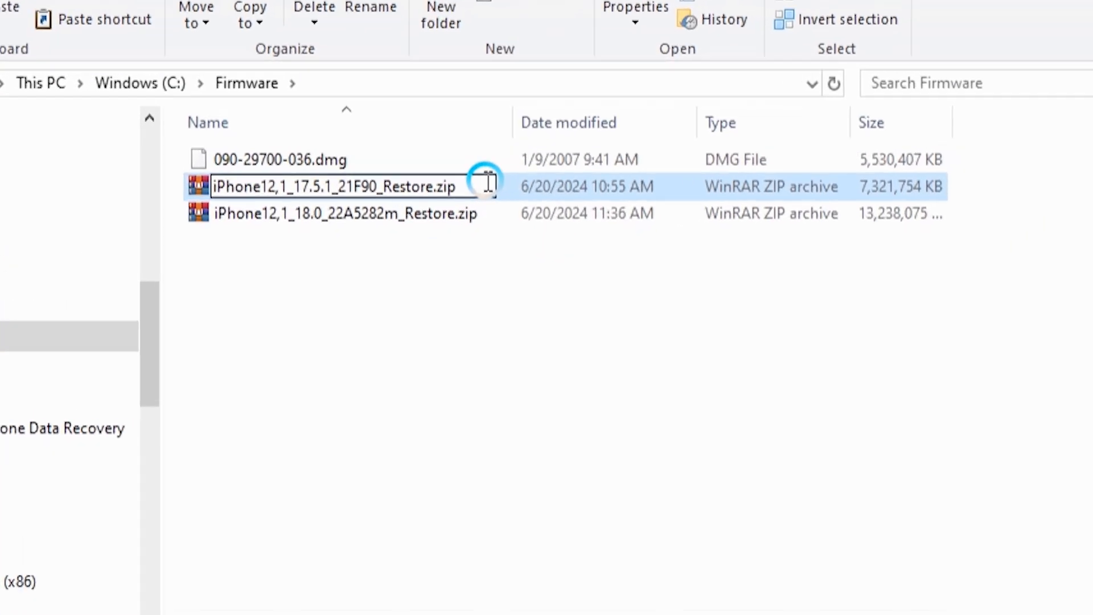
{"action": "key", "text": "BackSpace"}
{"action": "key", "text": "BackSpace"}
{"action": "key", "text": "BackSpace"}
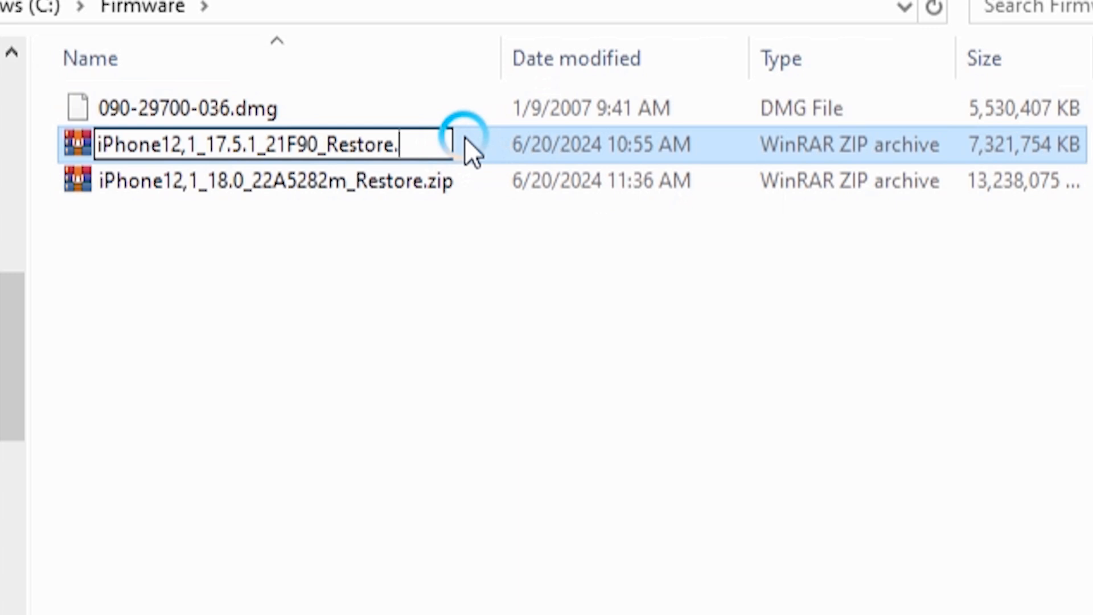
{"action": "type", "text": "ipsw"}
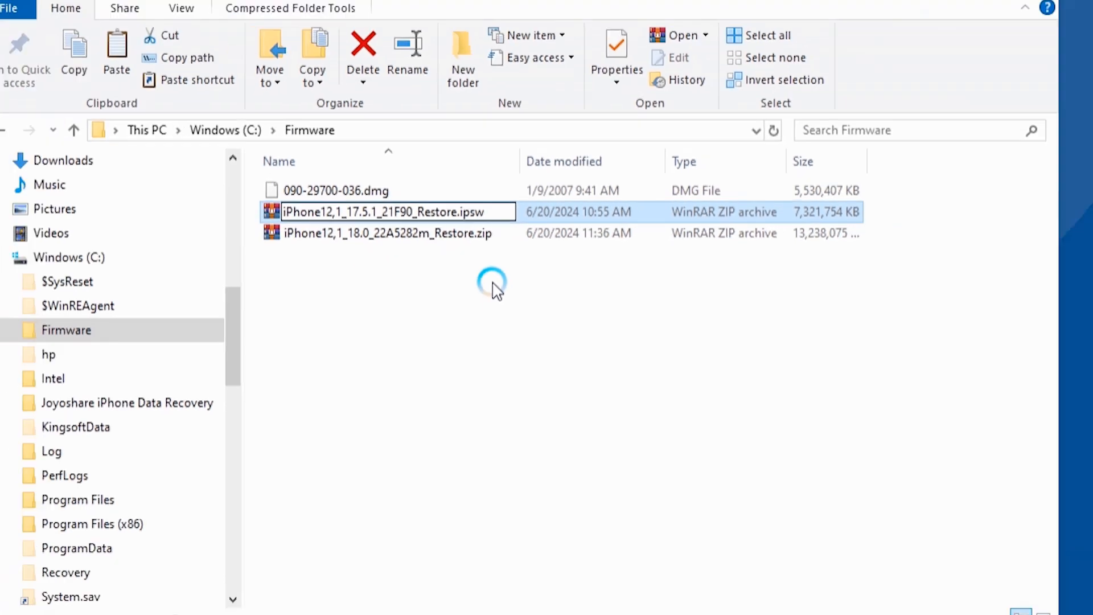
{"action": "key", "text": "Return"}
{"action": "key", "text": "Return"}
Rename the modified iPhone12,1_18.0_22A5282m_Restore.zip so that its extension is ipsw.
{"action": "left_click", "coordinate": [429, 180]}
{"action": "left_click", "coordinate": [477, 180]}
{"action": "left_click", "coordinate": [515, 249]}
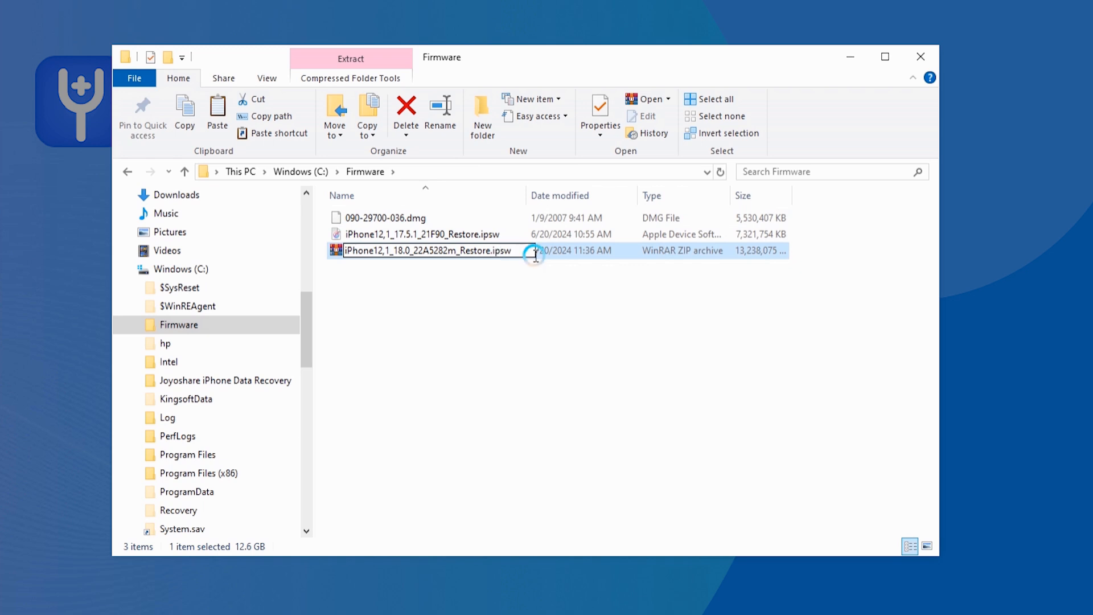
{"action": "key", "text": "Return"}
{"action": "key", "text": "Return"}
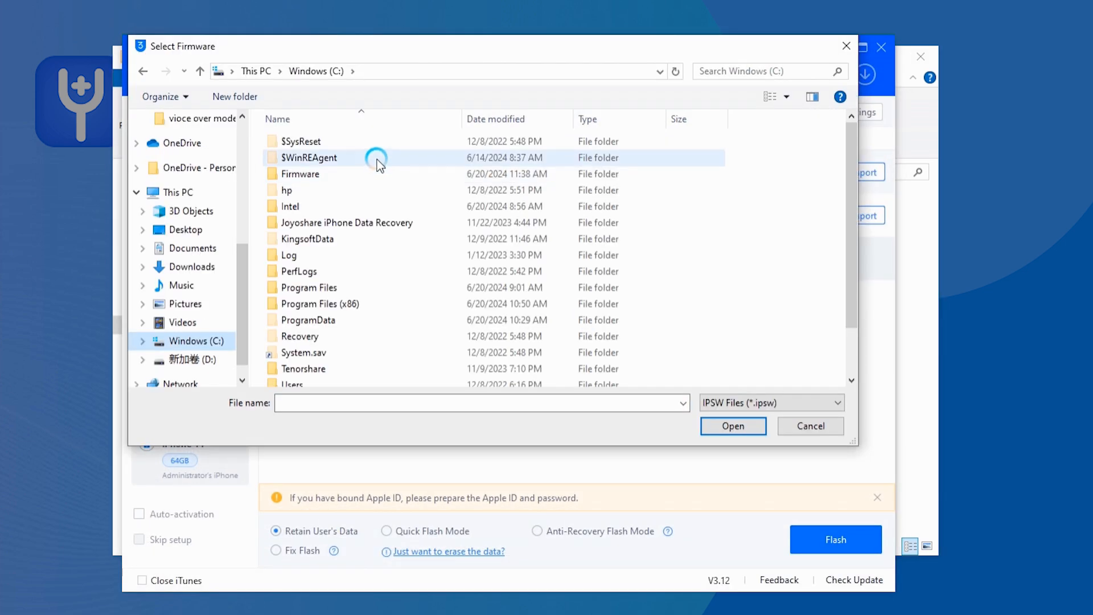
Switch to 3uTools and import iPhone12,1_18.0_22A5282m_Restore.ipsw from the Firmware folder for Easy Flash.
{"action": "double_click", "coordinate": [349, 171]}
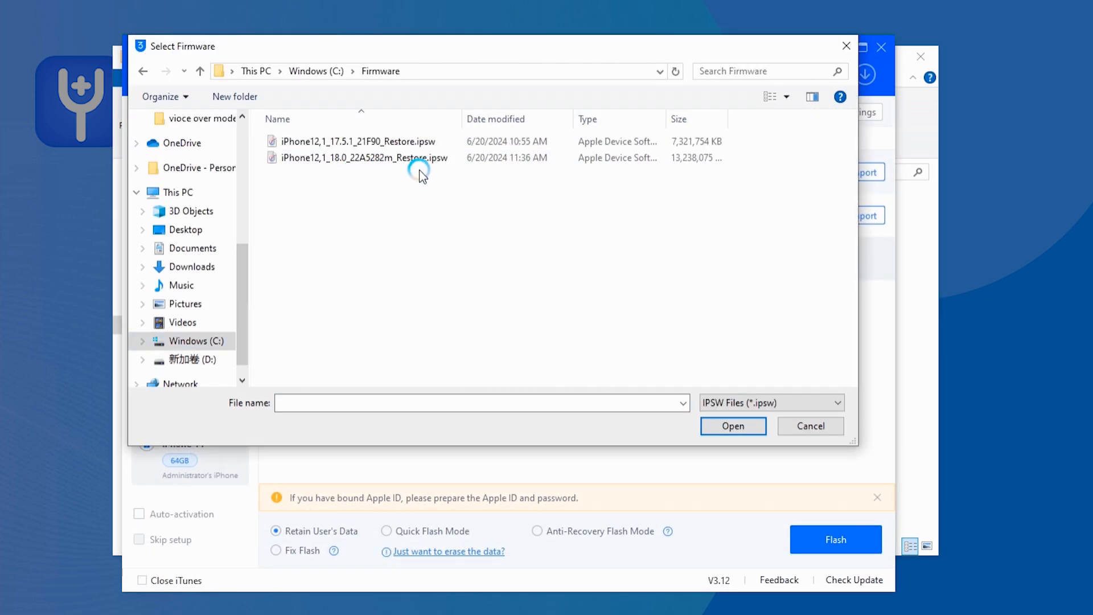
{"action": "left_click", "coordinate": [455, 165]}
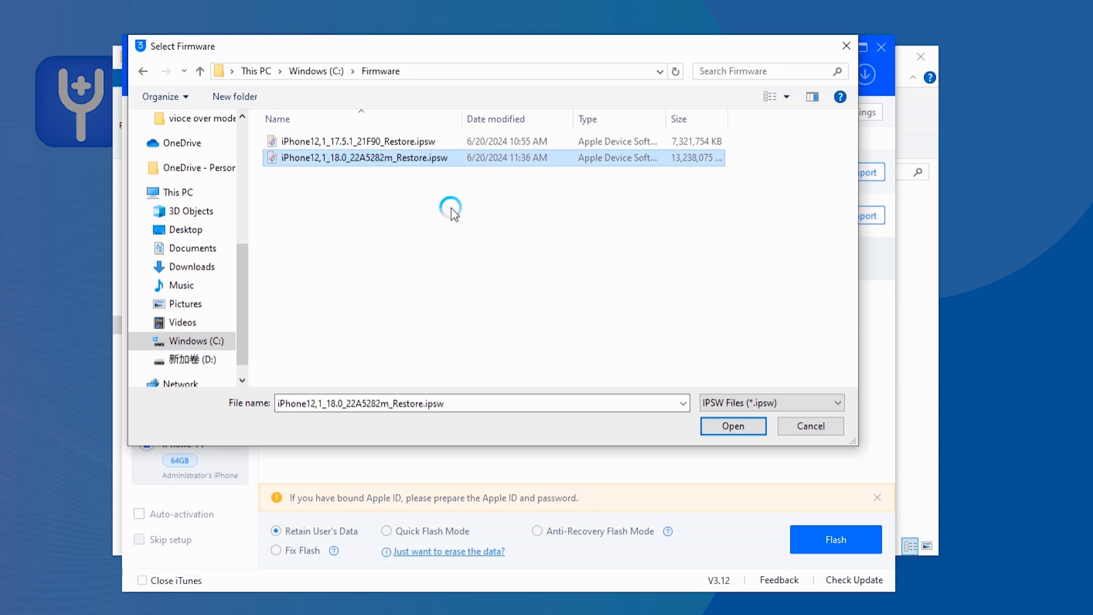
{"action": "left_click", "coordinate": [734, 426]}
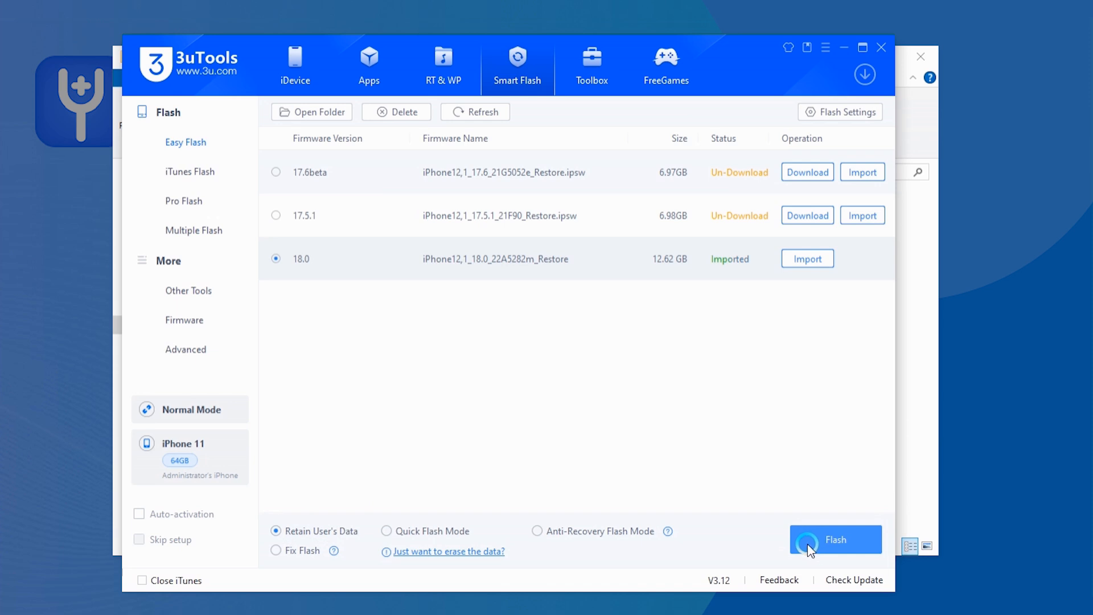
Try to flash the iPhone 11 with the imported 18.0 firmware in Retain User's Data mode.
{"action": "left_click", "coordinate": [833, 539]}
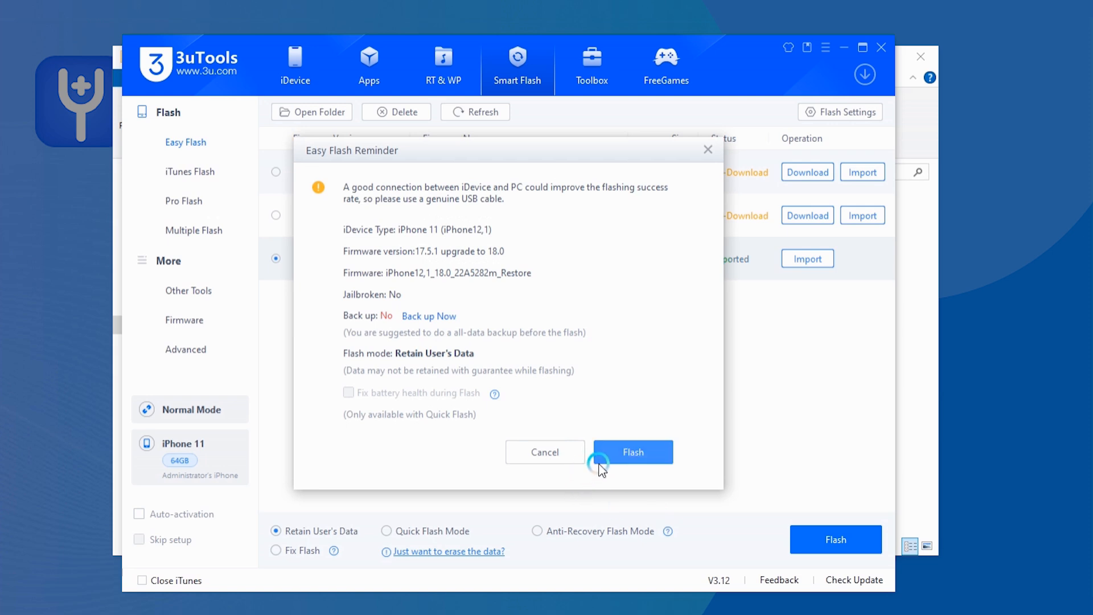
{"action": "left_click", "coordinate": [617, 455]}
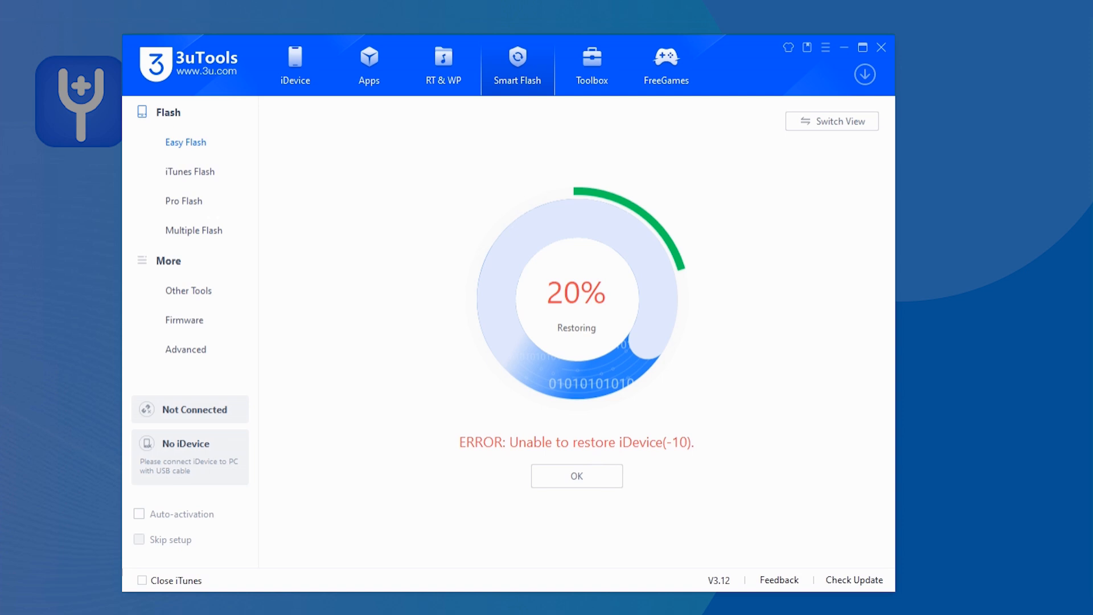
{"action": "left_click", "coordinate": [578, 477]}
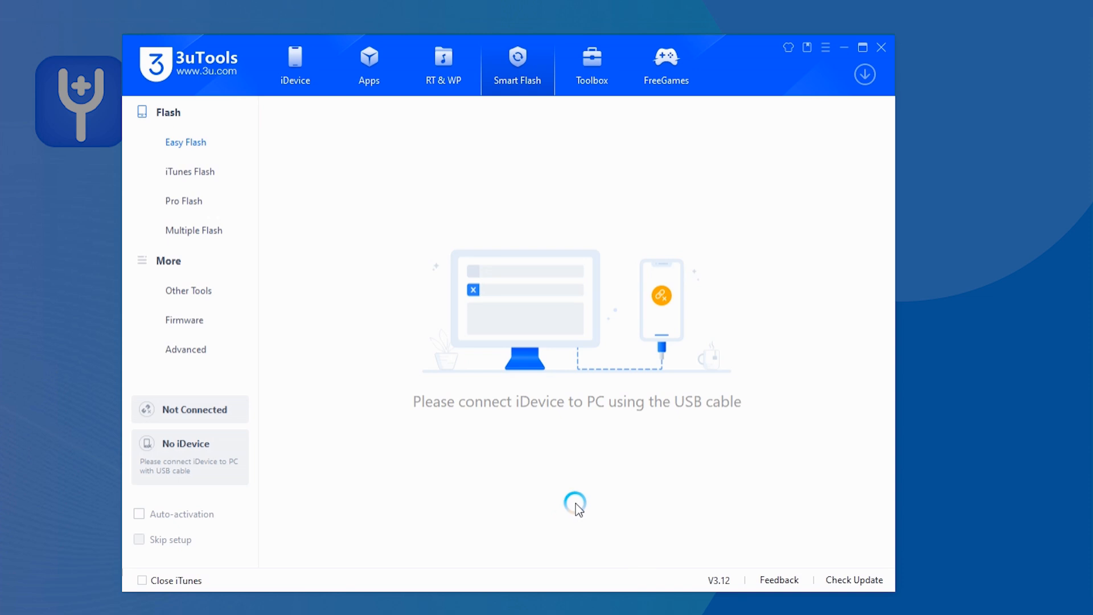
Import iPhone12,1_17.5.1_21F90_Restore.ipsw in place of the 18.0 firmware.
{"action": "left_click", "coordinate": [809, 265]}
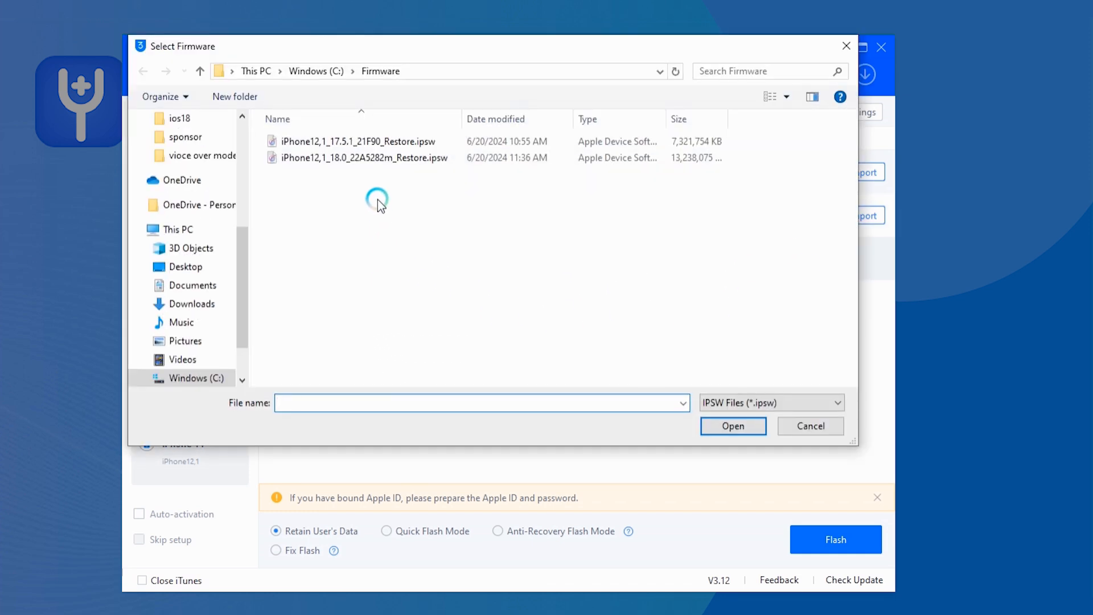
{"action": "left_click", "coordinate": [415, 142]}
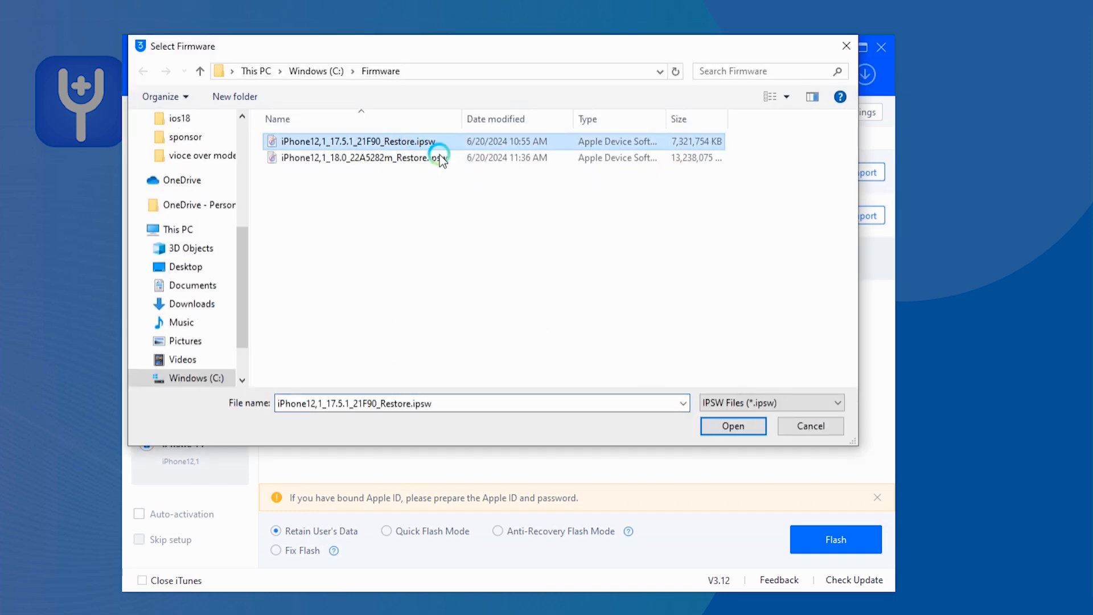
{"action": "left_click", "coordinate": [722, 427]}
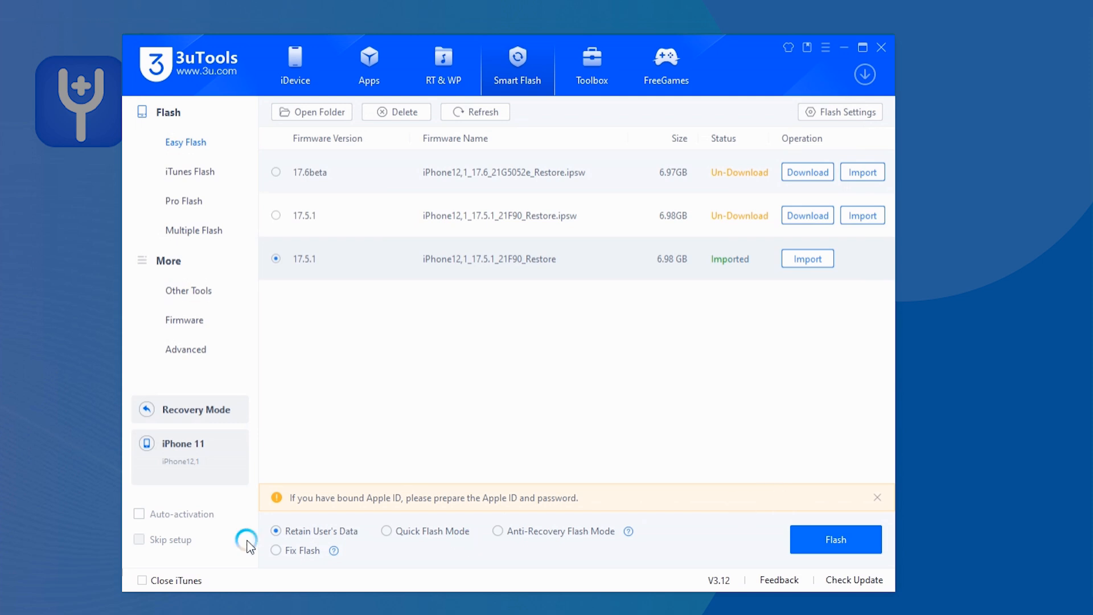
Flash the iPhone 11 with the imported 17.5.1 firmware in Retain User's Data mode and close the completion screen.
{"action": "left_click", "coordinate": [845, 538]}
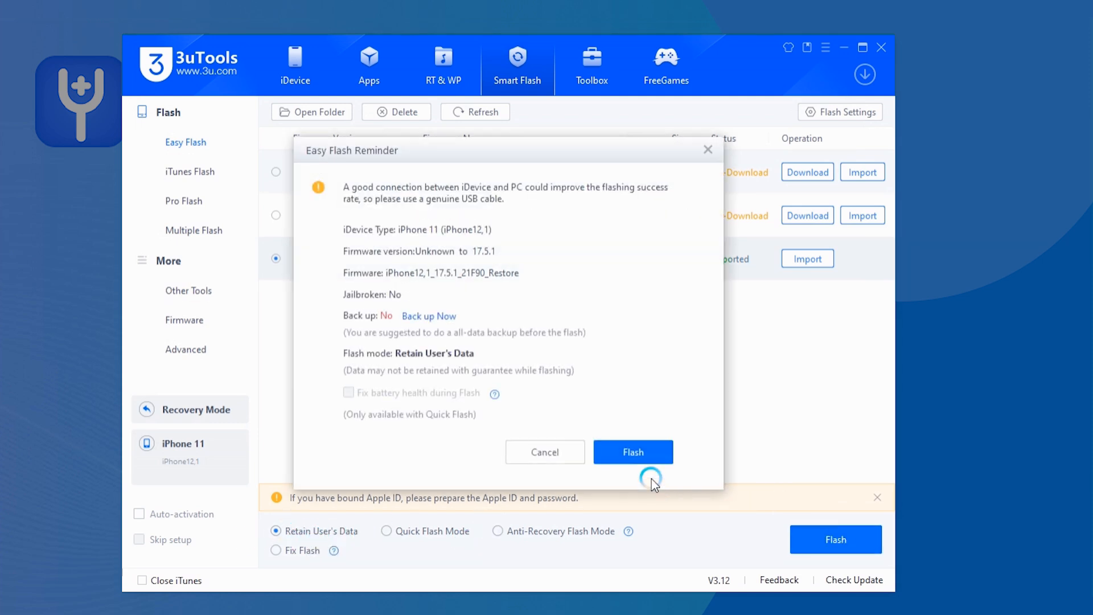
{"action": "left_click", "coordinate": [649, 453]}
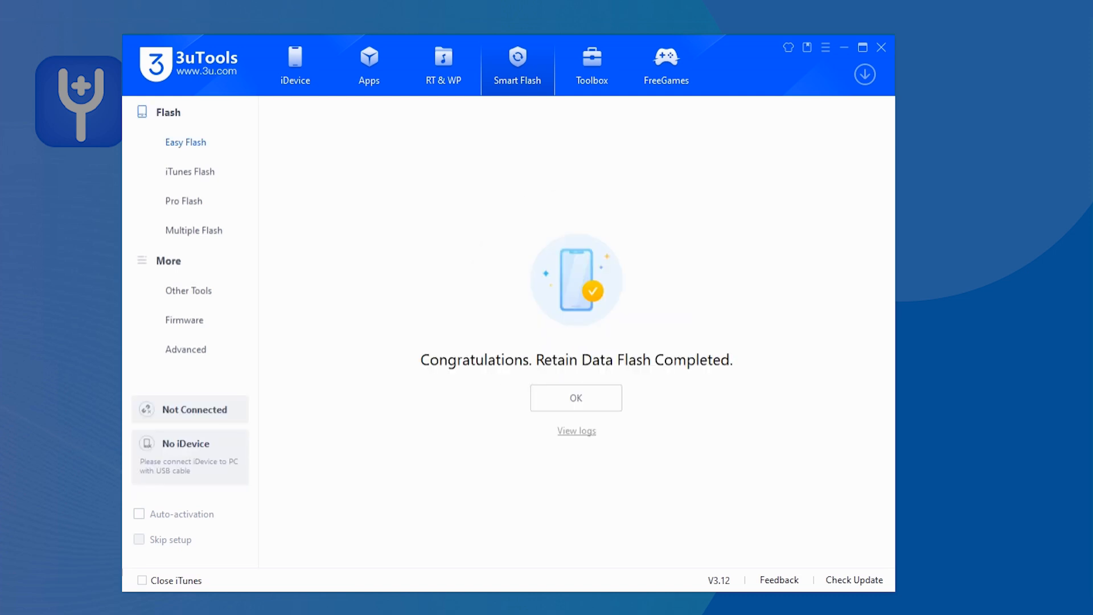
{"action": "left_click", "coordinate": [598, 397]}
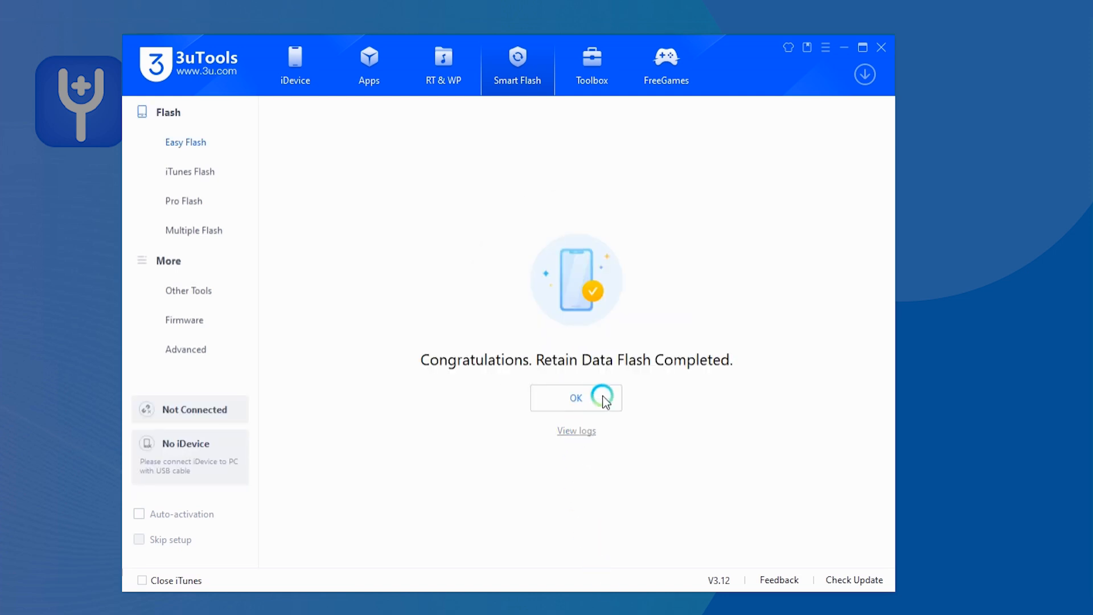